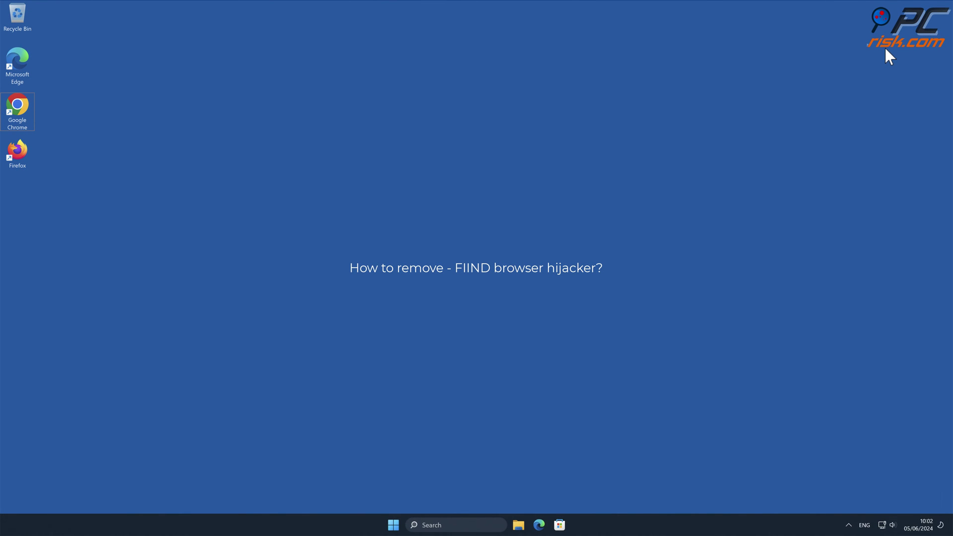
# - Open Google Chrome and search for "testing search engine" from the address bar to check which search engine answers
pyautogui.doubleClick(17, 106)
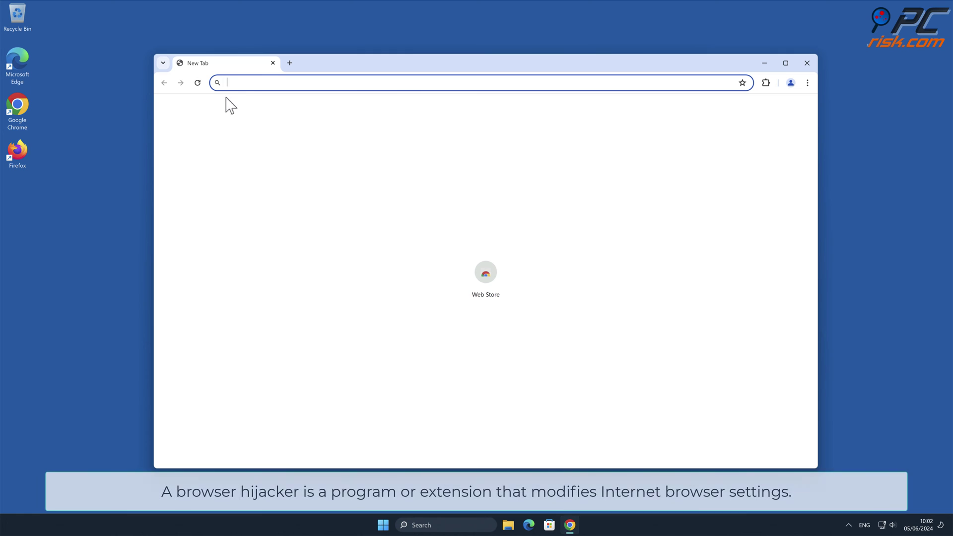
pyautogui.write('testi')
pyautogui.write('ng search eng')
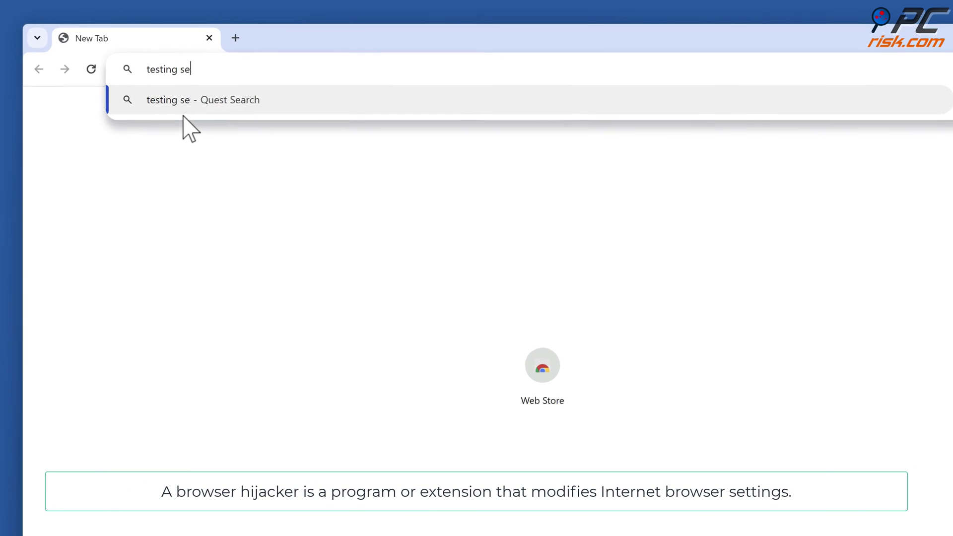
pyautogui.write('ine')
pyautogui.press('Return')
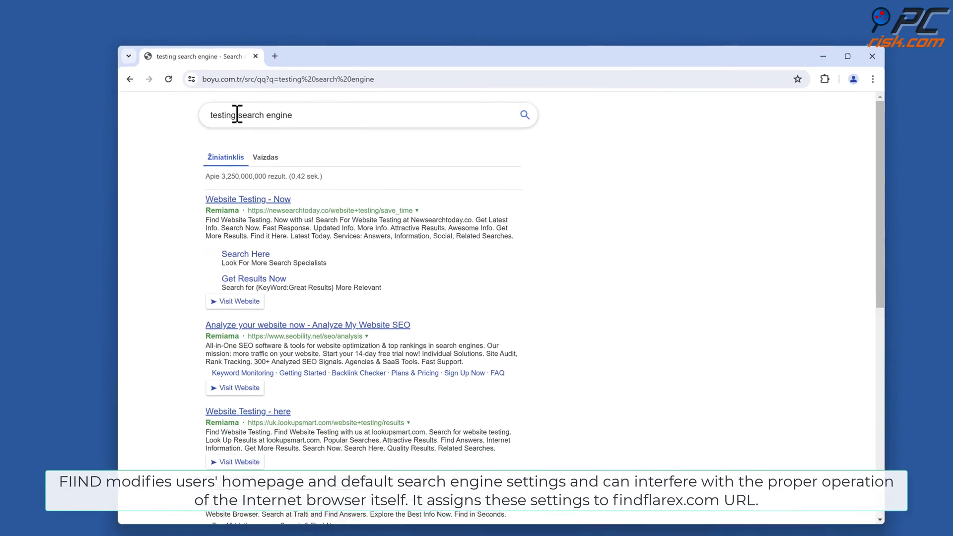
pyautogui.moveTo(812, 127)
pyautogui.mouseDown()
pyautogui.moveTo(817, 317)
pyautogui.moveTo(811, 121)
pyautogui.mouseUp()
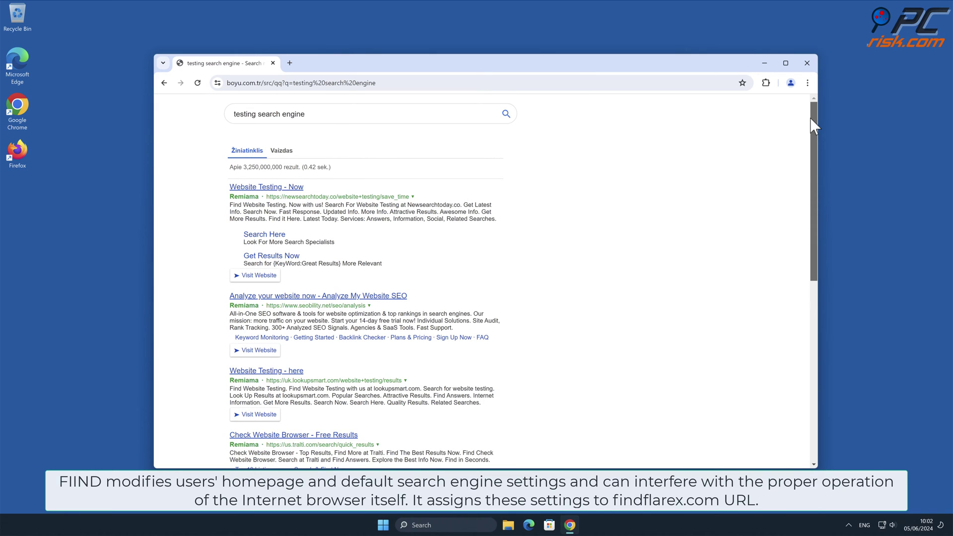
# - Open Chrome's extension management page to inspect the installed extensions
pyautogui.click(807, 82)
pyautogui.moveTo(703, 232)
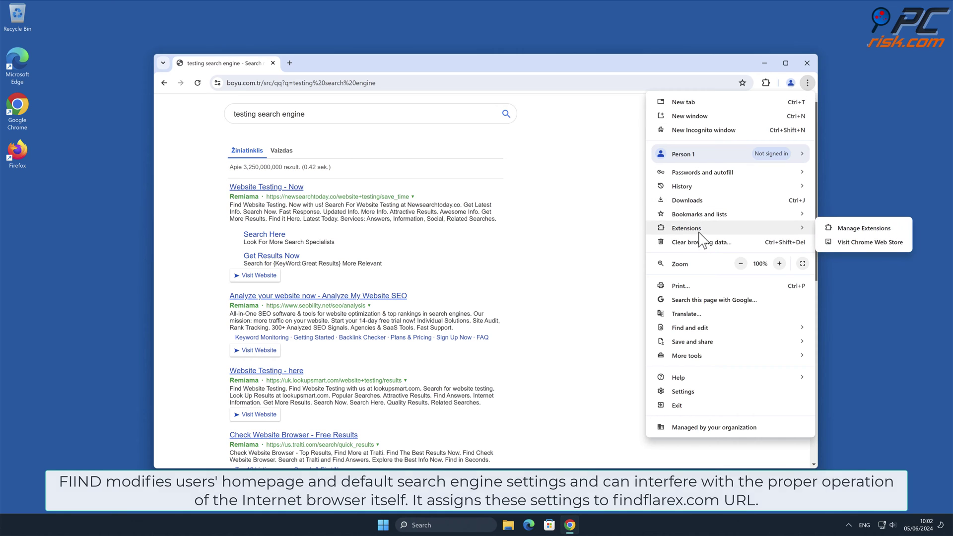
pyautogui.click(866, 228)
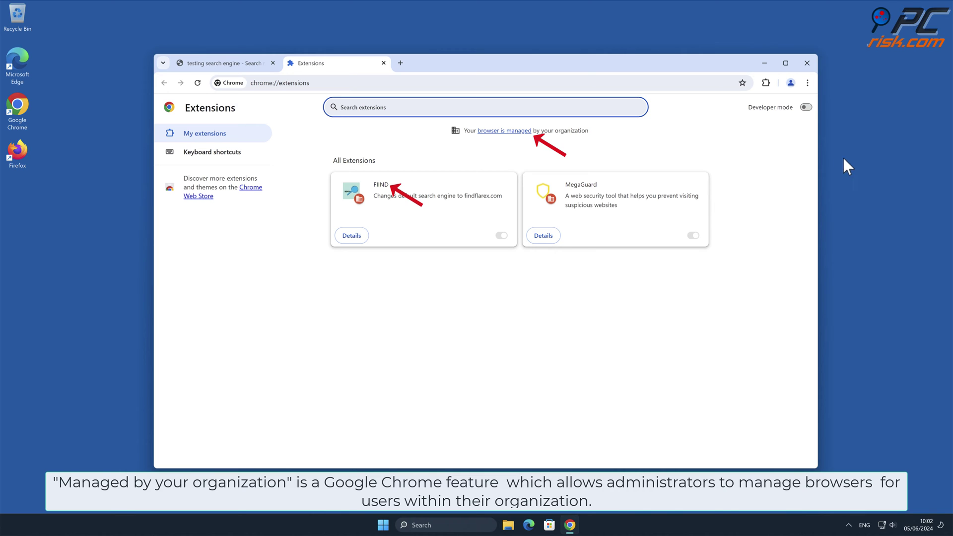
# - Examine the default search engine and the list of managed search engines in Chrome's settings, and close the browser
pyautogui.click(807, 84)
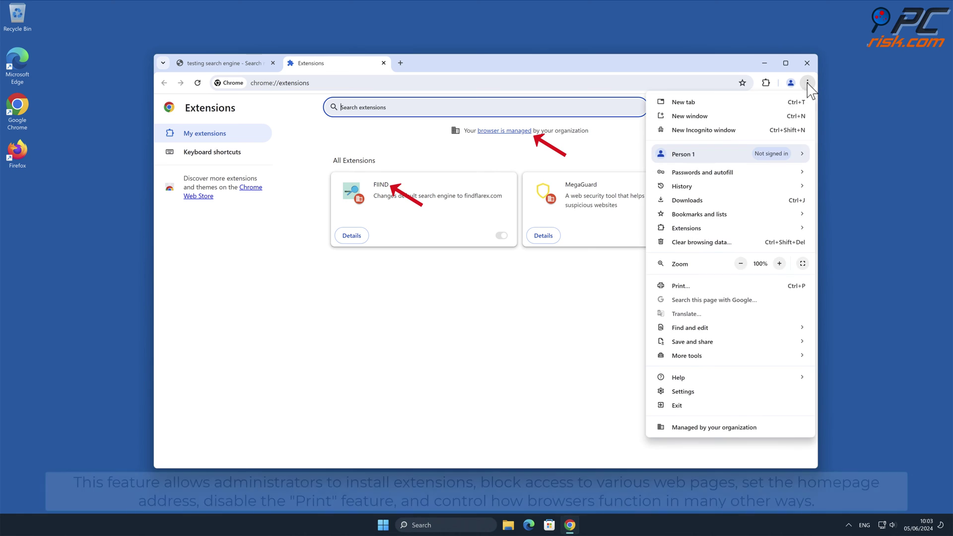
pyautogui.click(723, 401)
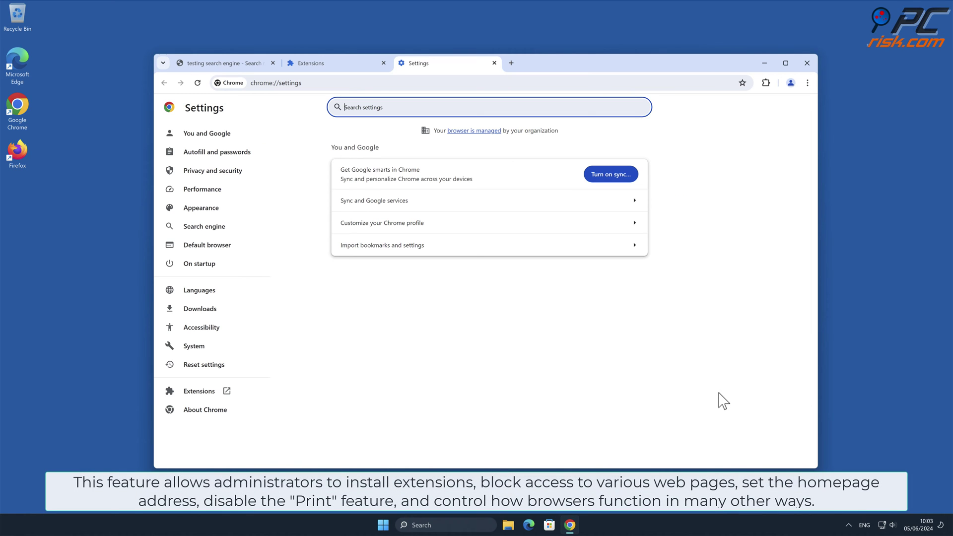
pyautogui.click(210, 229)
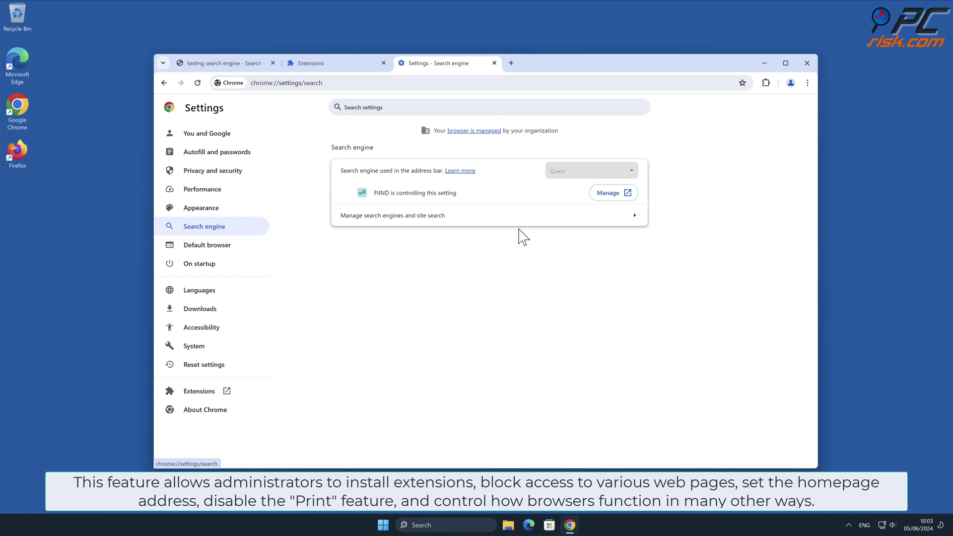
pyautogui.click(641, 221)
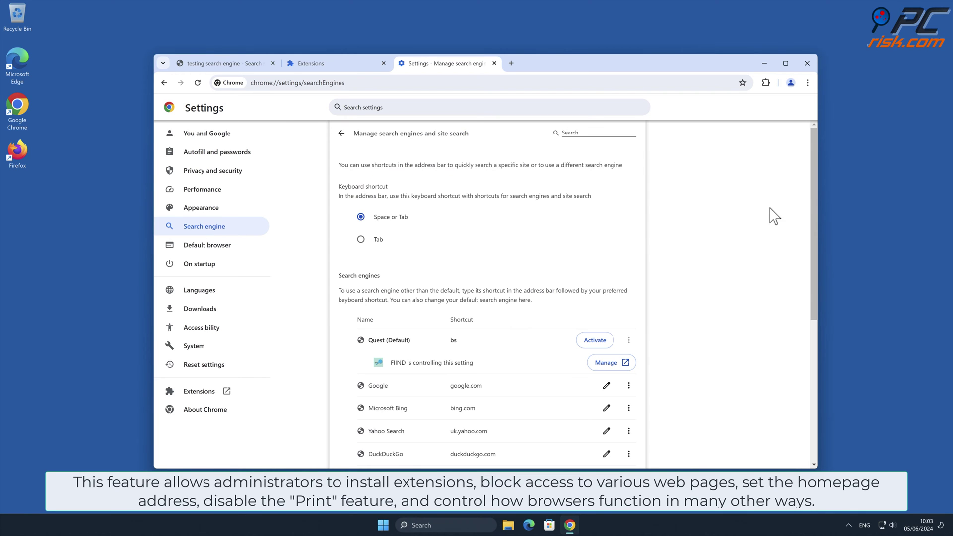
pyautogui.moveTo(814, 198); pyautogui.dragTo(814, 267)
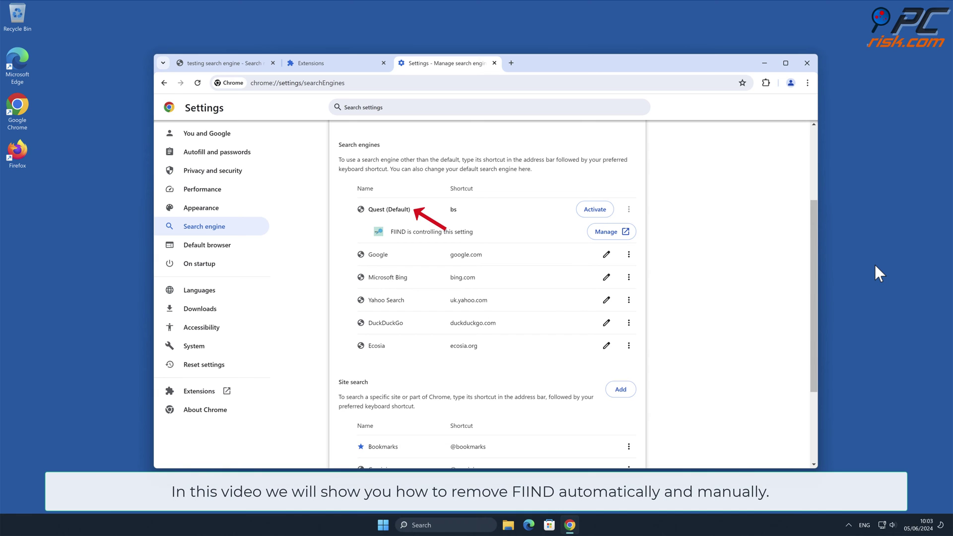
pyautogui.click(805, 63)
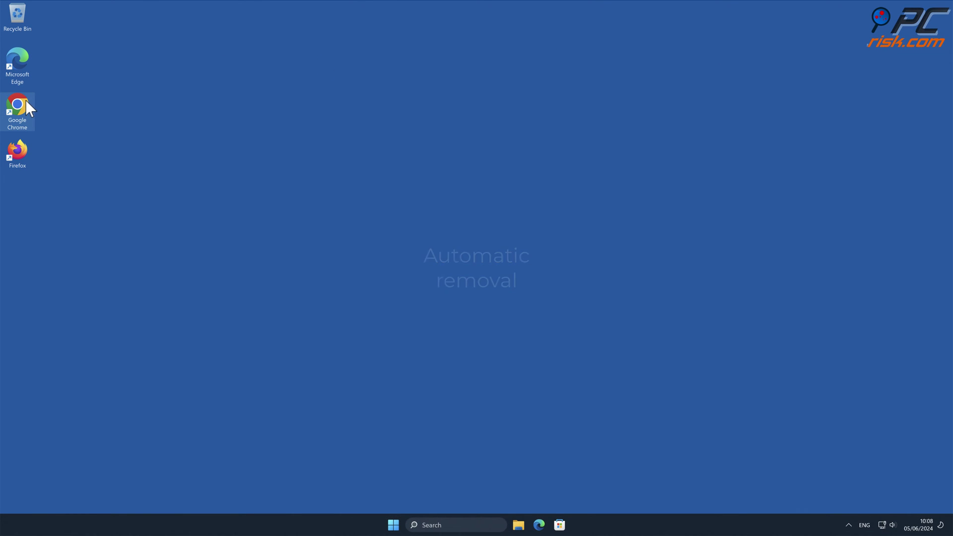
# - Reopen Google Chrome and try to turn off the FIIND extension on the extension management page
pyautogui.doubleClick(21, 100)
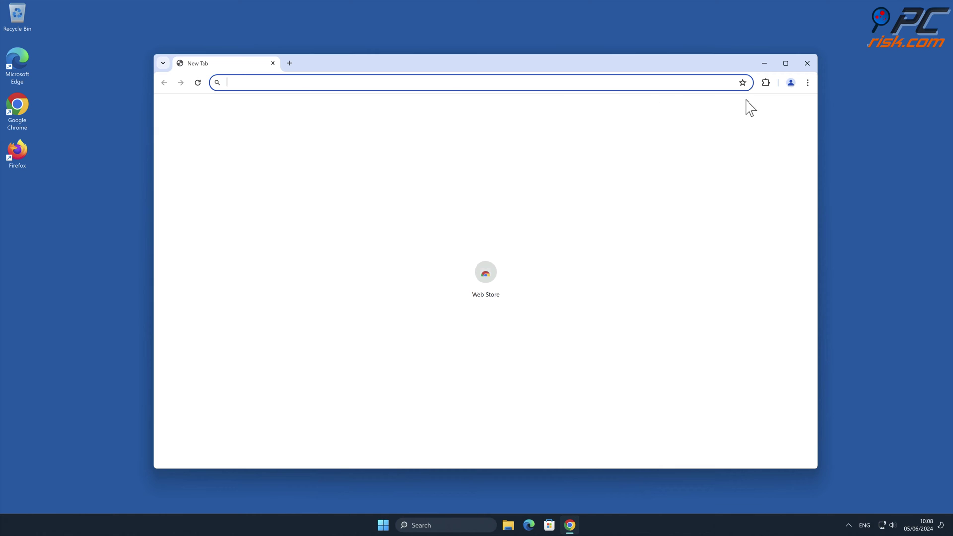
pyautogui.click(808, 82)
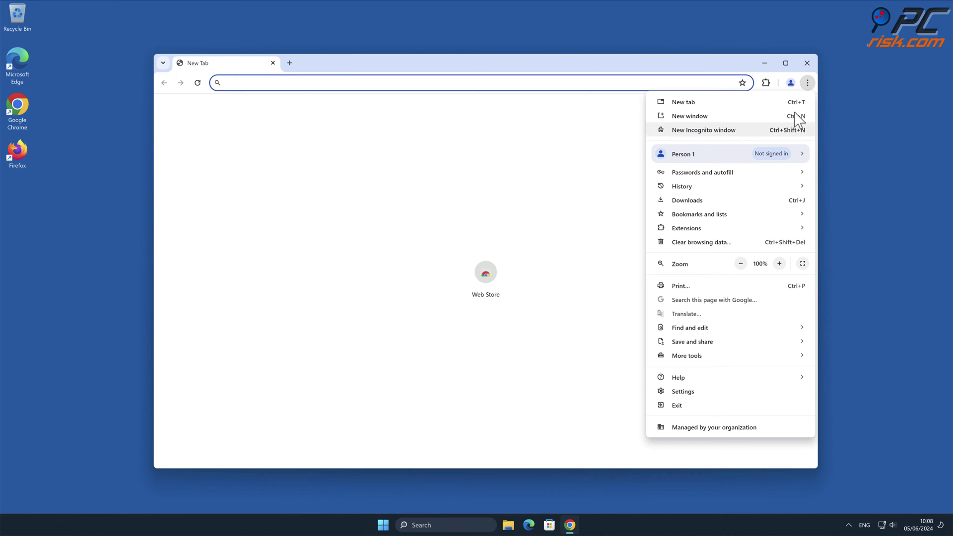
pyautogui.moveTo(790, 229)
pyautogui.click(894, 227)
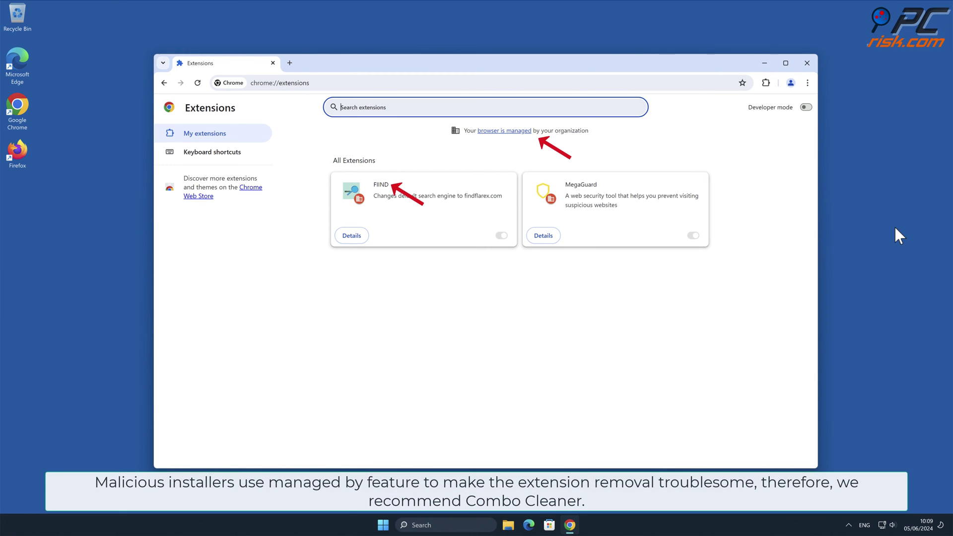
pyautogui.click(497, 239)
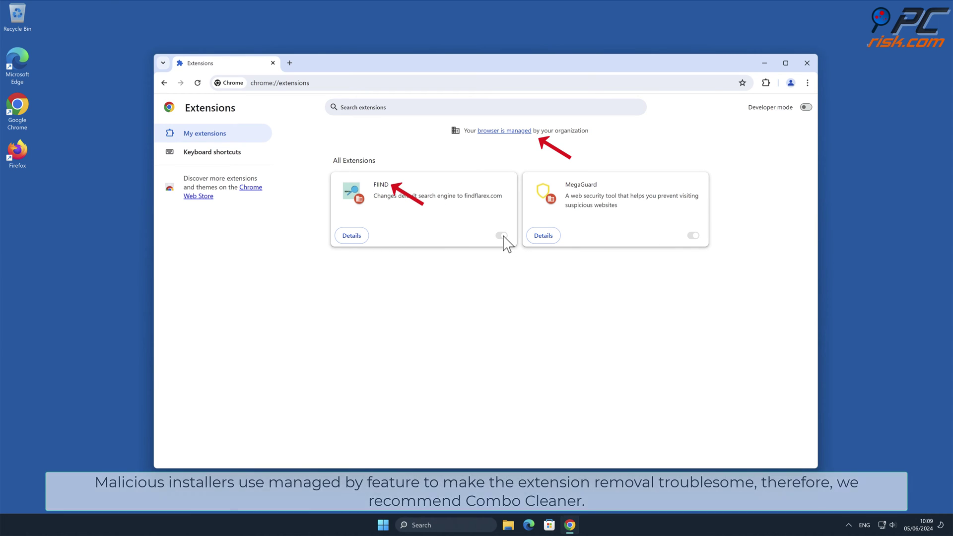
pyautogui.click(294, 83)
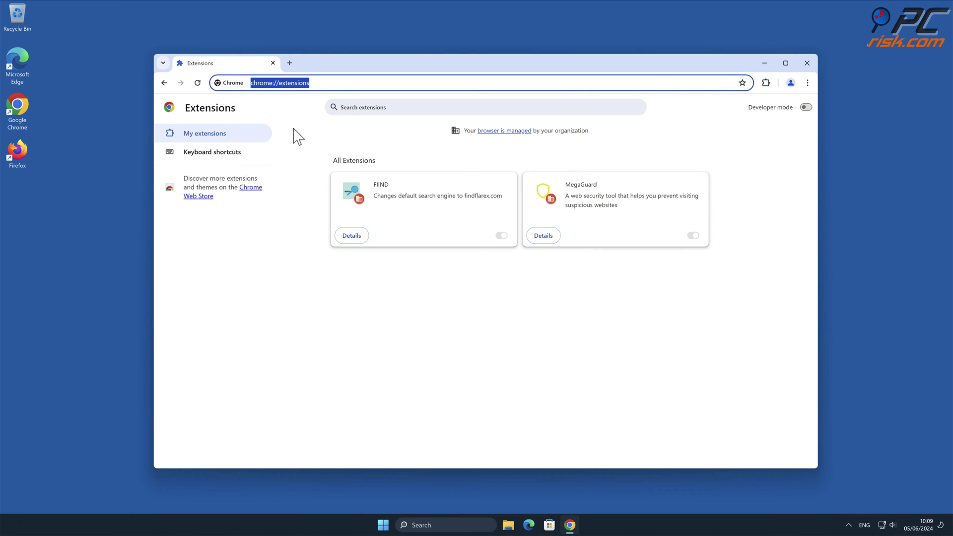
pyautogui.write('www.combocle')
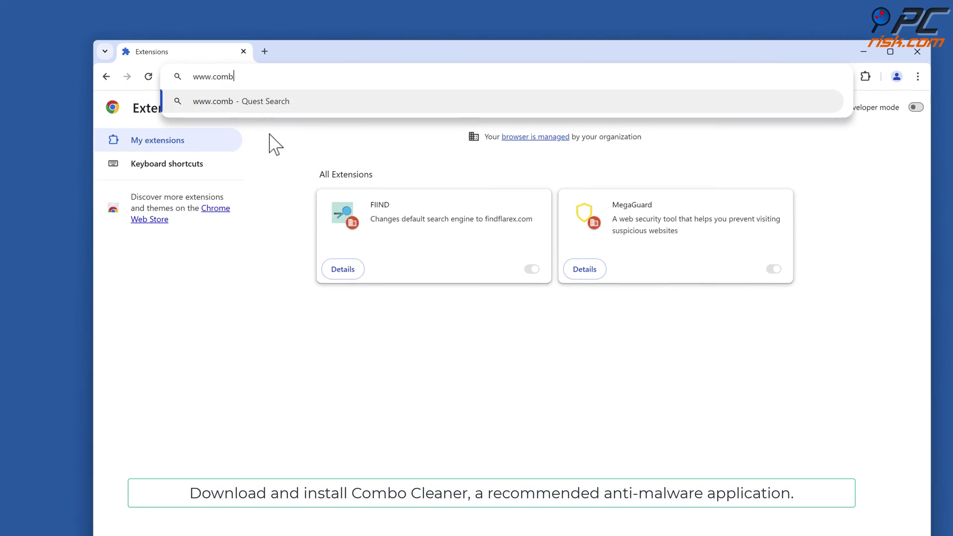
pyautogui.write('aner.com')
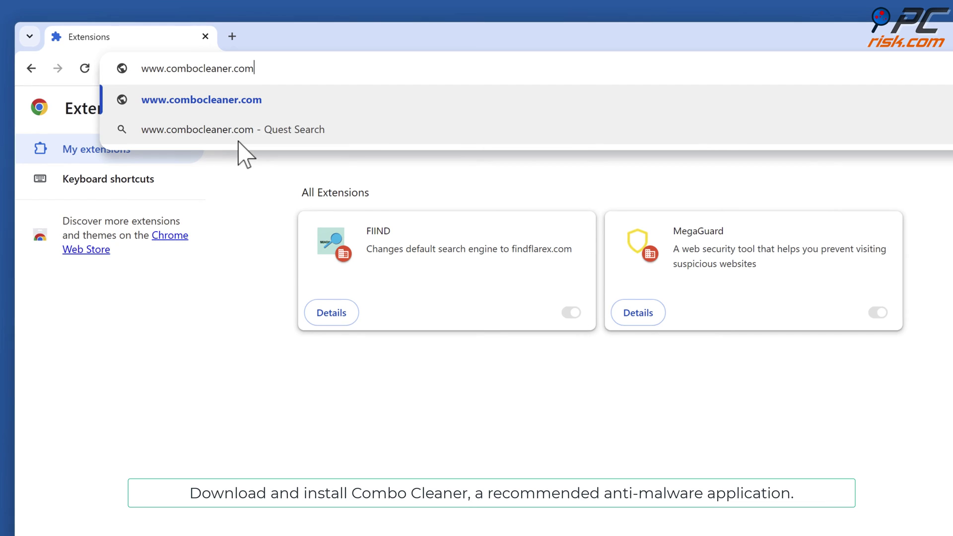
pyautogui.press('Return')
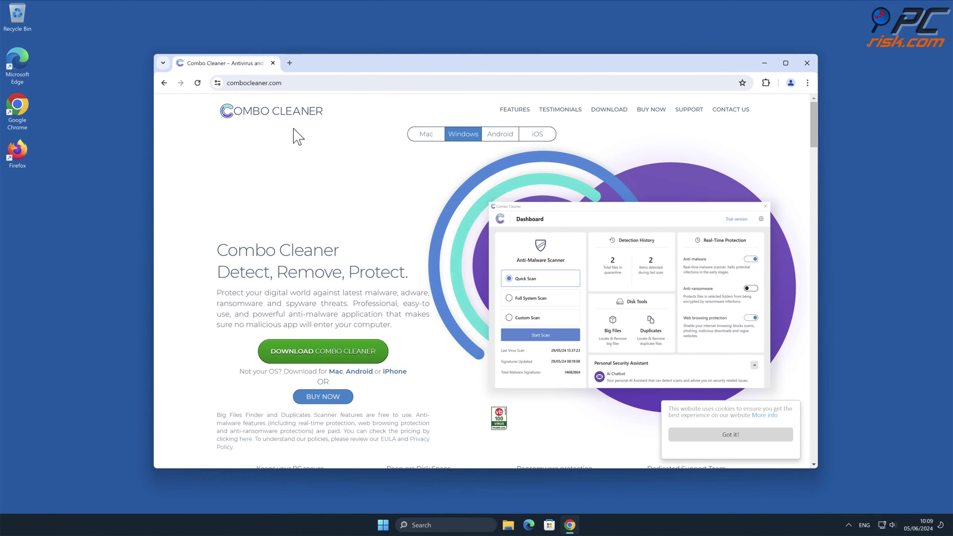
# - Download and install Combo Cleaner in its default folder, launch it with the initial computer scan, and close Chrome
pyautogui.click(376, 358)
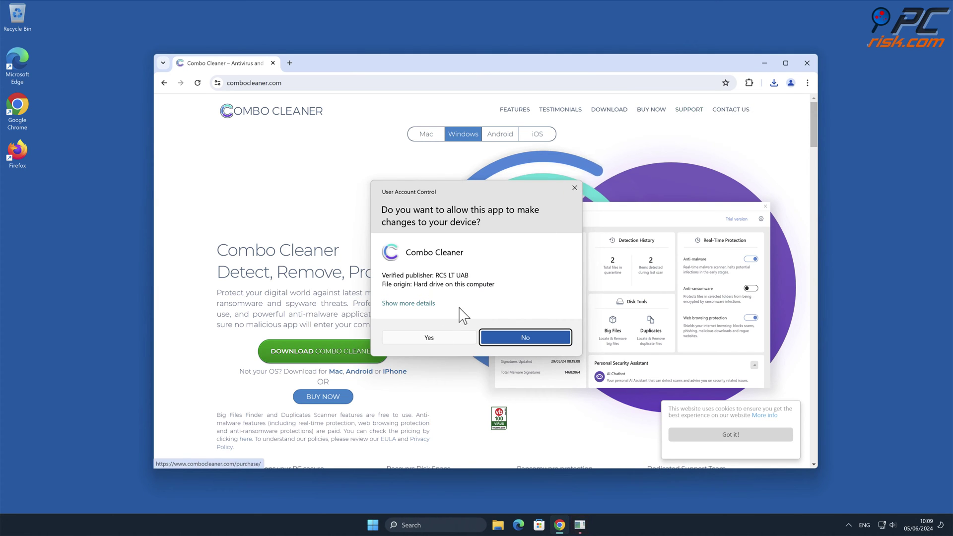
pyautogui.click(435, 339)
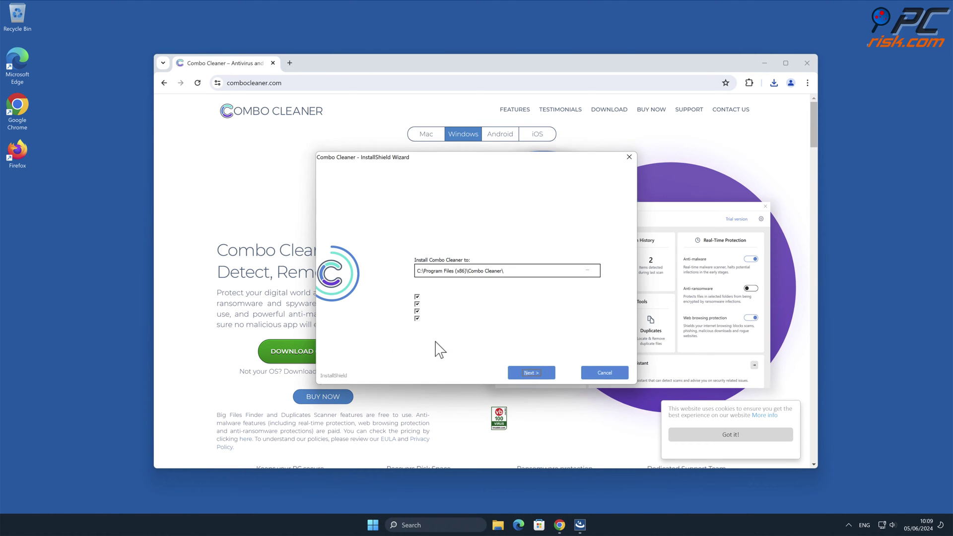
pyautogui.click(543, 373)
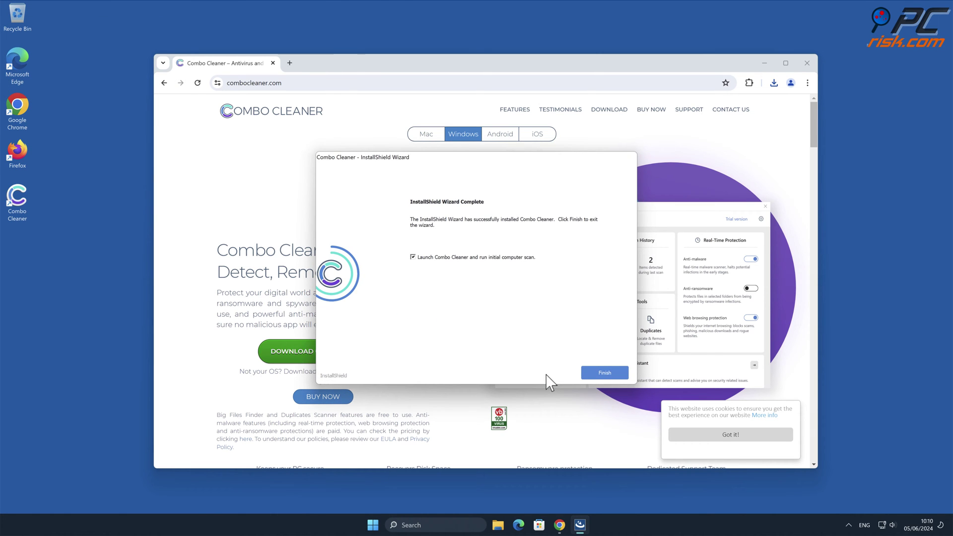
pyautogui.click(605, 372)
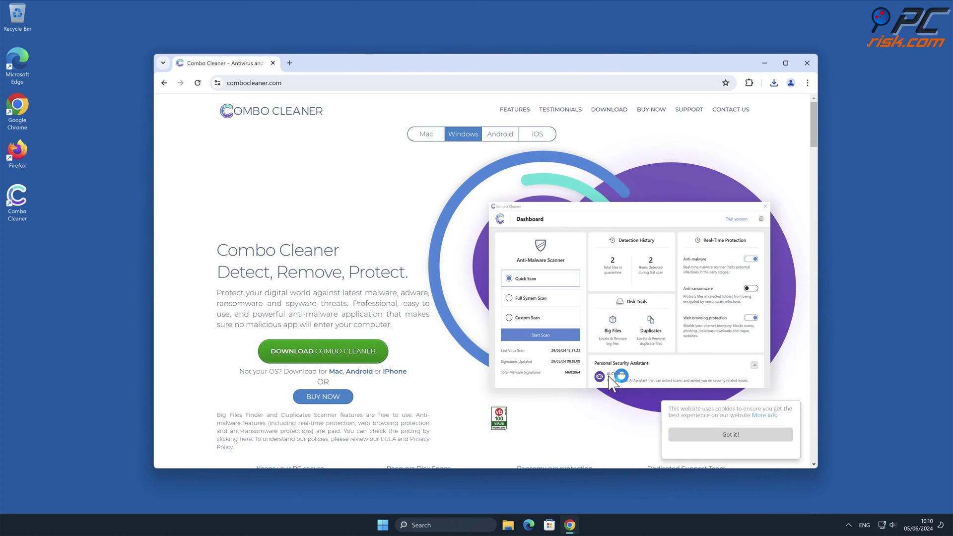
pyautogui.click(804, 65)
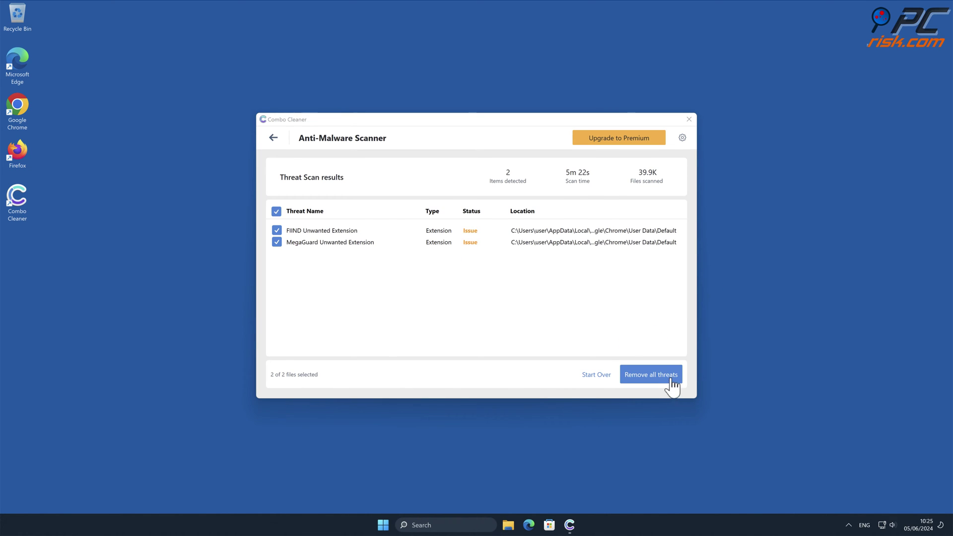
# - Start removing all detected threats and activate the Combo Cleaner license
pyautogui.click(668, 375)
pyautogui.click(354, 359)
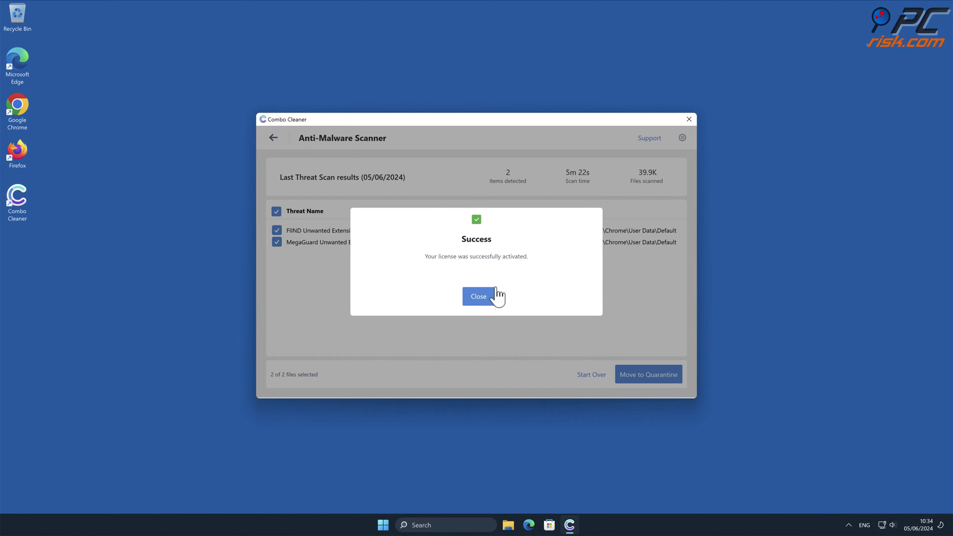
pyautogui.click(496, 291)
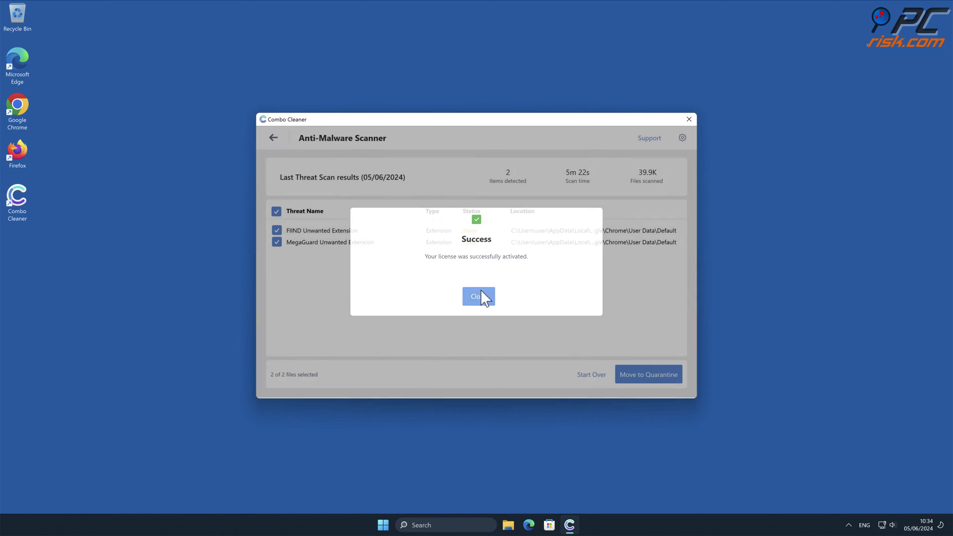
# - Move the FIIND and MegaGuard unwanted extensions to quarantine and close Combo Cleaner
pyautogui.click(660, 373)
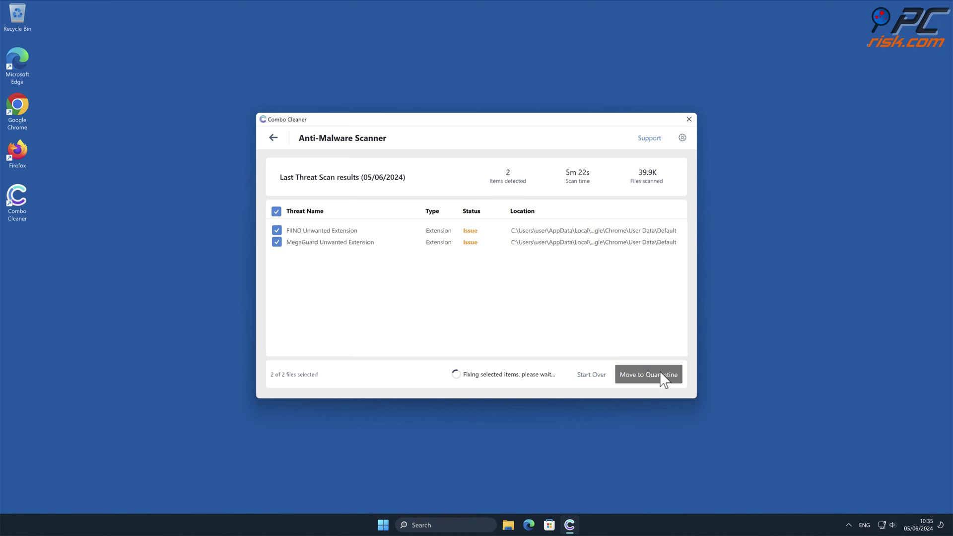
pyautogui.click(549, 302)
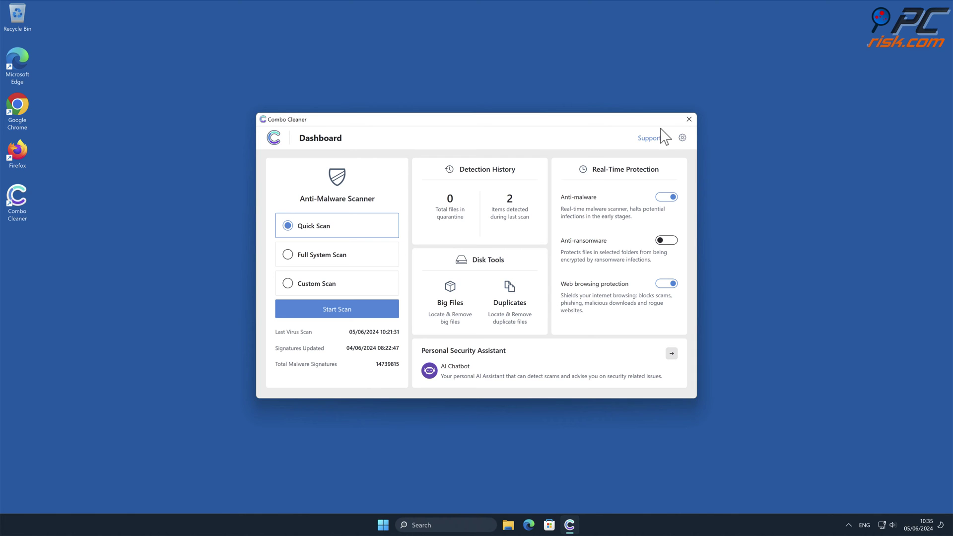
pyautogui.click(688, 119)
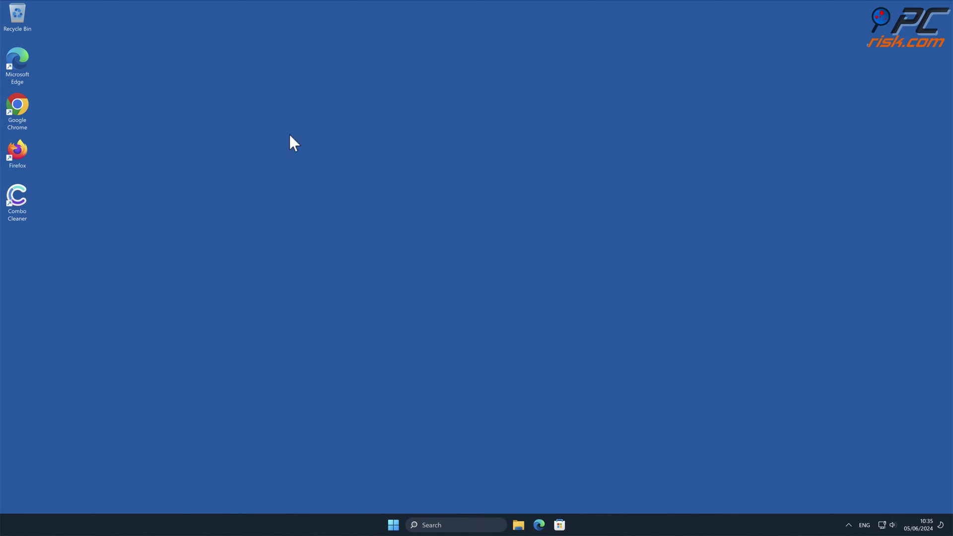
# - Open Google Chrome, check its extension management page for remaining extensions, and close the browser
pyautogui.doubleClick(22, 108)
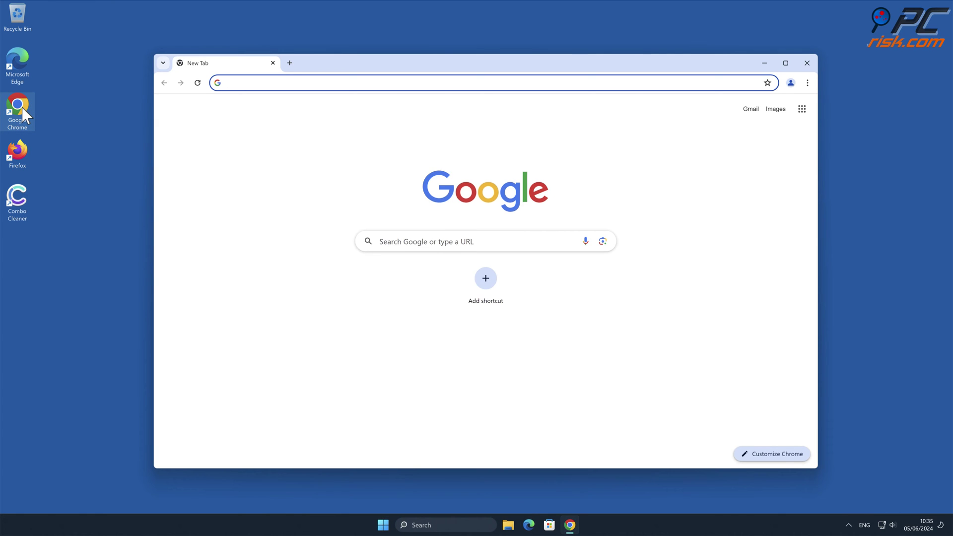
pyautogui.click(807, 83)
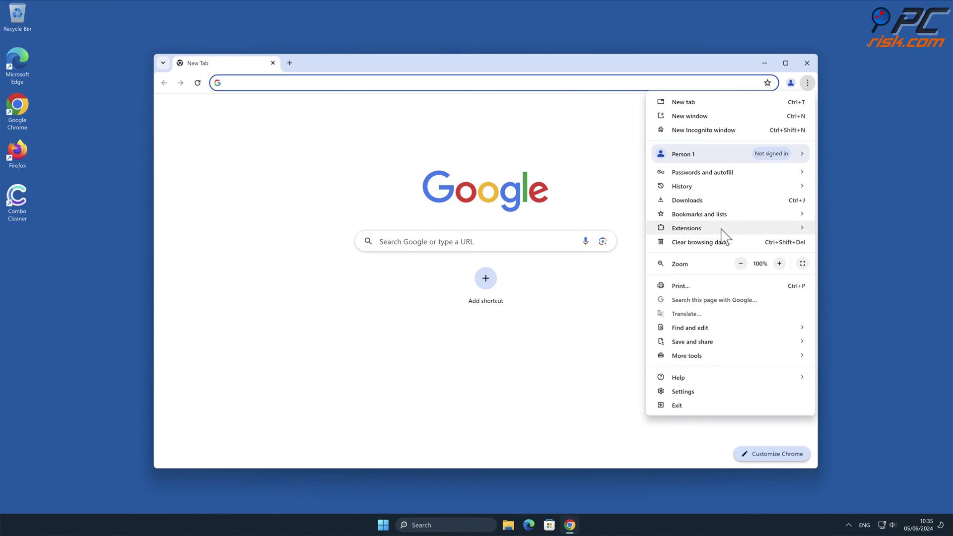
pyautogui.moveTo(721, 233)
pyautogui.click(892, 229)
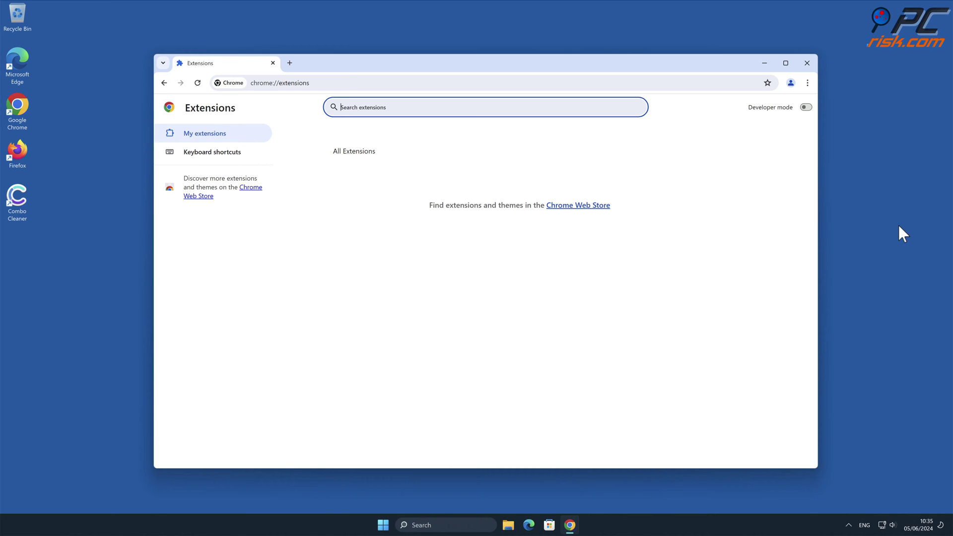
pyautogui.click(807, 63)
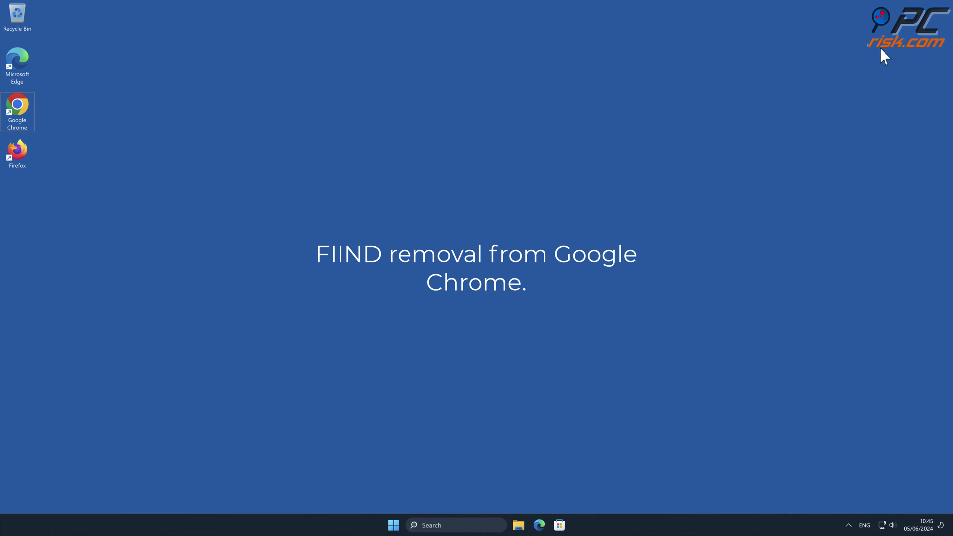
# - Open Google Chrome and remove the FIIND extension from its installed extensions
pyautogui.doubleClick(17, 105)
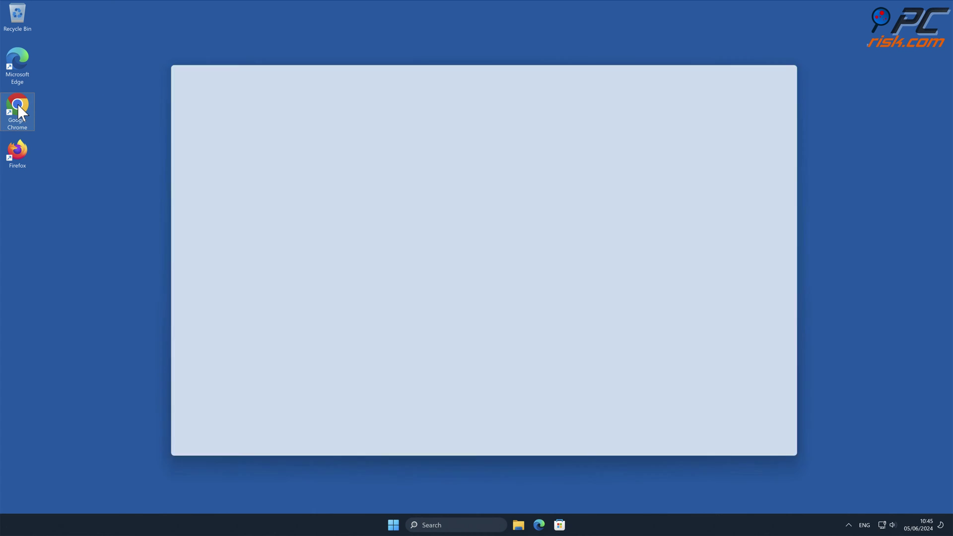
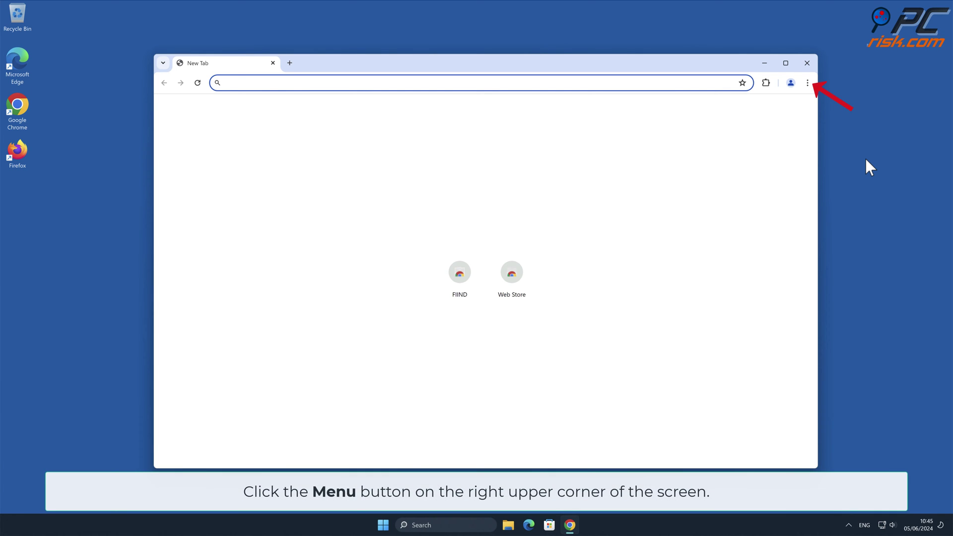
pyautogui.click(807, 83)
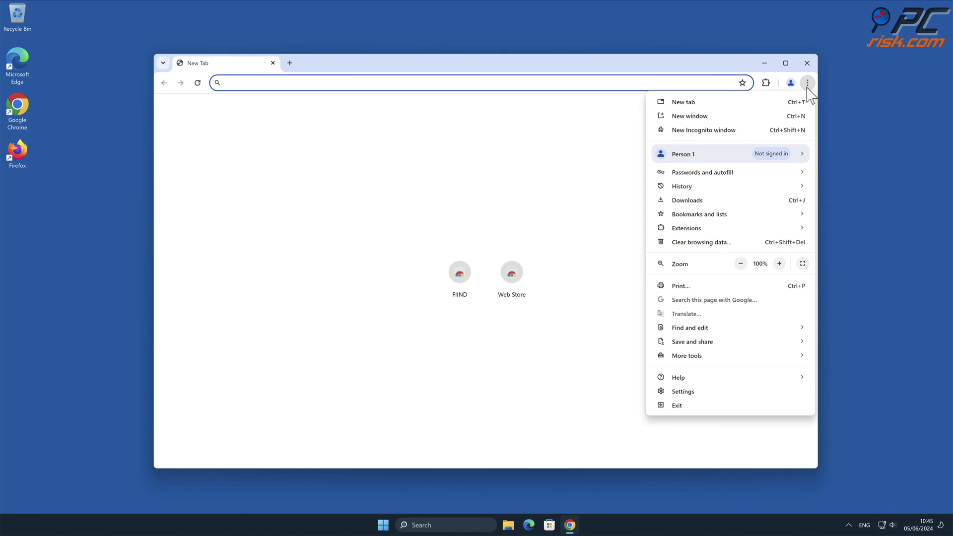
pyautogui.moveTo(732, 236)
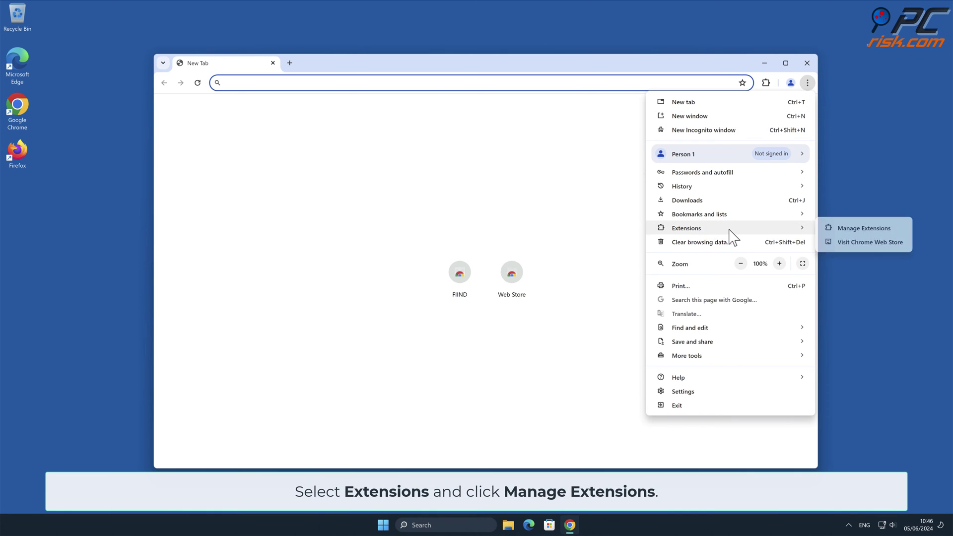
pyautogui.click(891, 228)
pyautogui.click(394, 229)
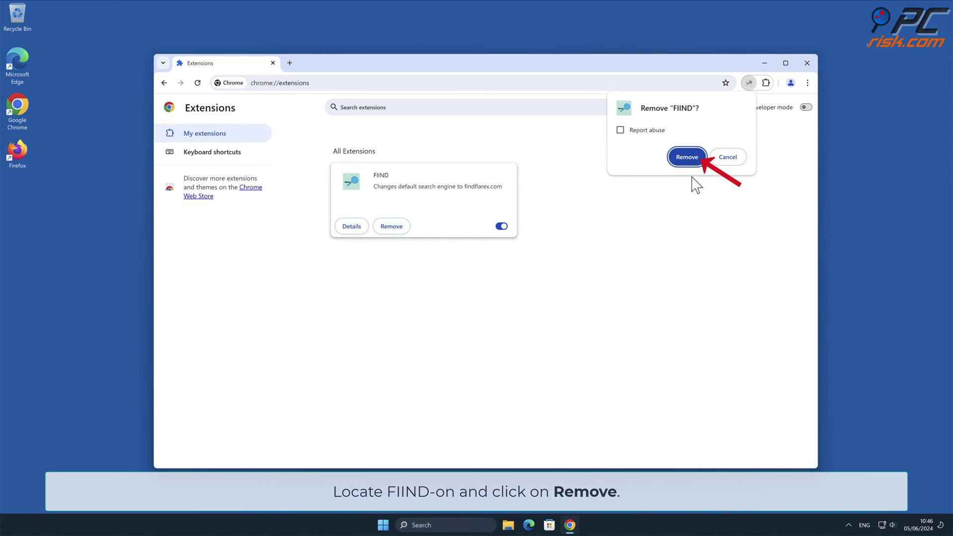
pyautogui.click(697, 160)
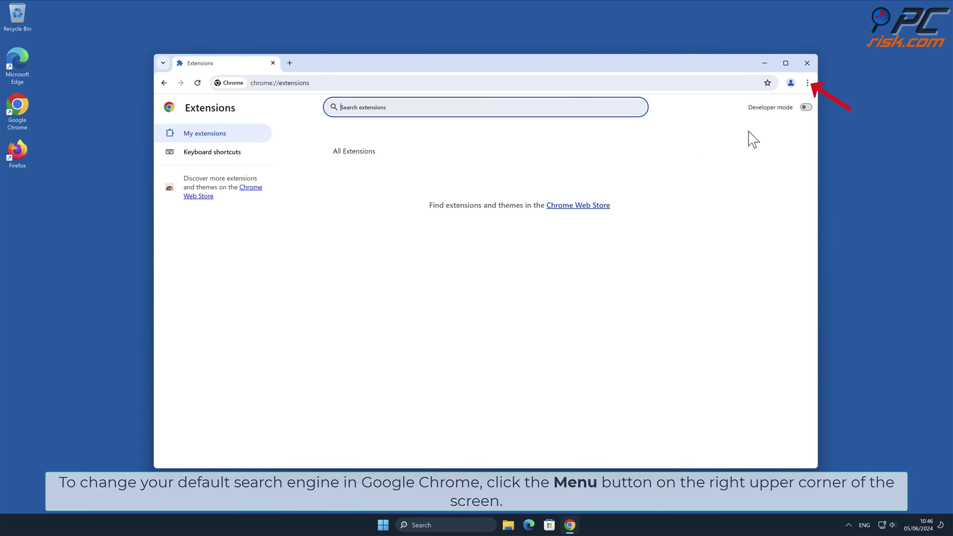
# - Make Google Chrome's default search engine and delete the Quest entry from the site search list
pyautogui.click(807, 83)
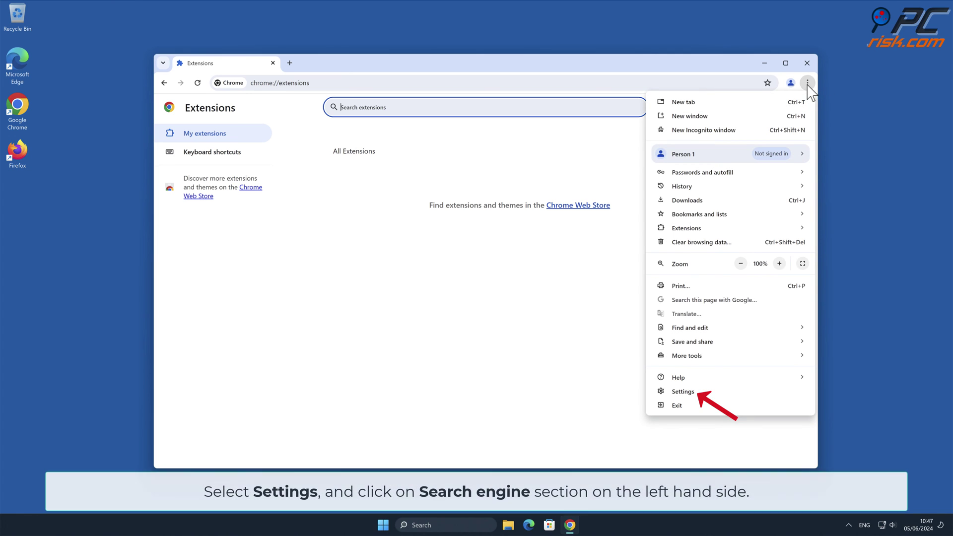
pyautogui.click(728, 392)
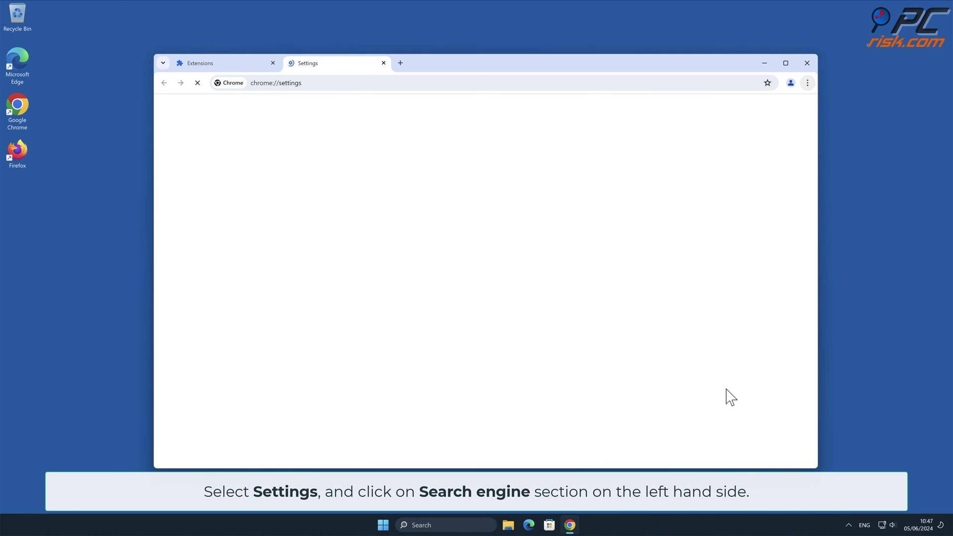
pyautogui.click(227, 227)
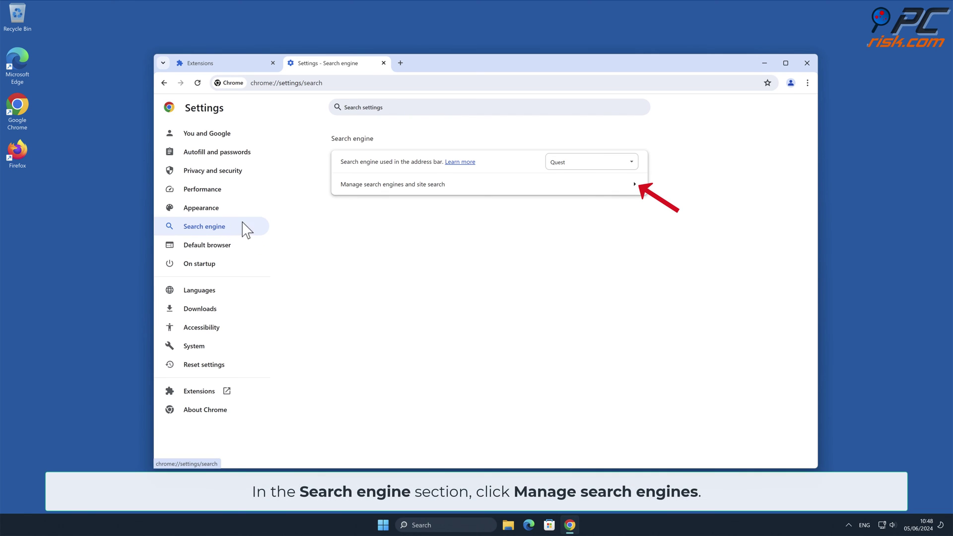
pyautogui.click(636, 189)
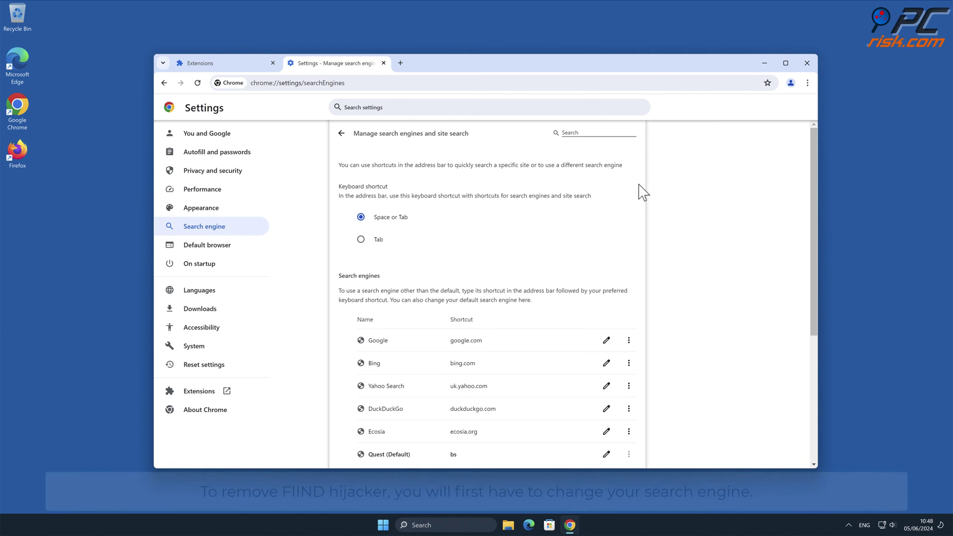
pyautogui.moveTo(815, 163); pyautogui.dragTo(814, 244)
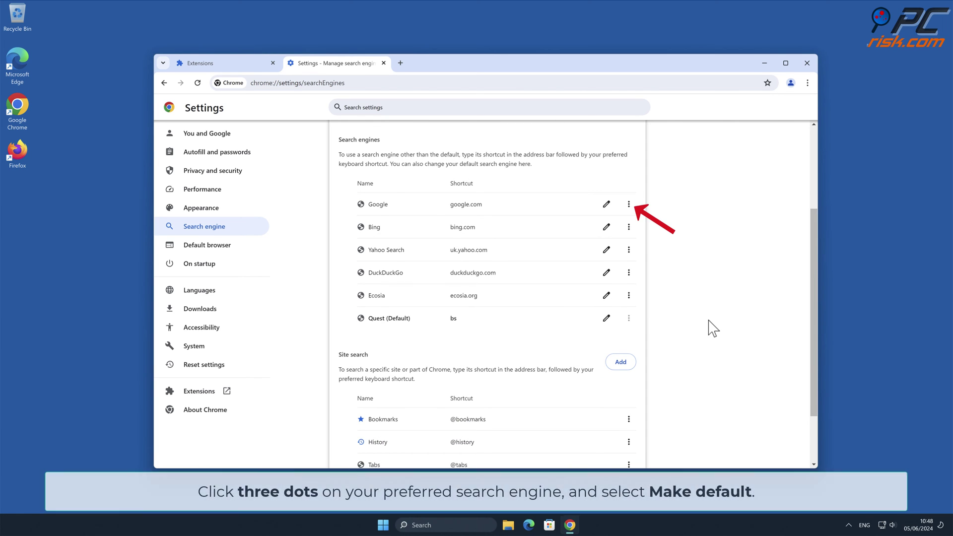
pyautogui.click(629, 204)
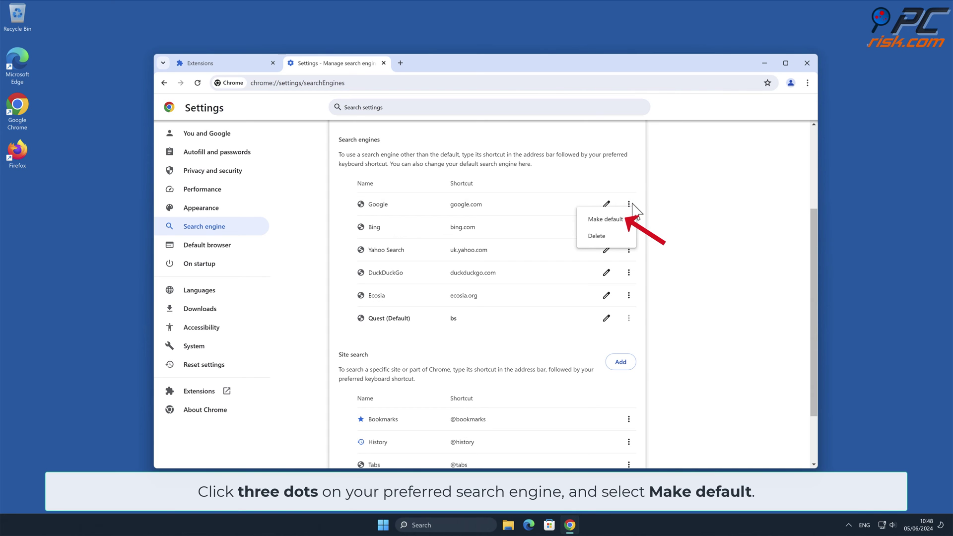
pyautogui.click(628, 219)
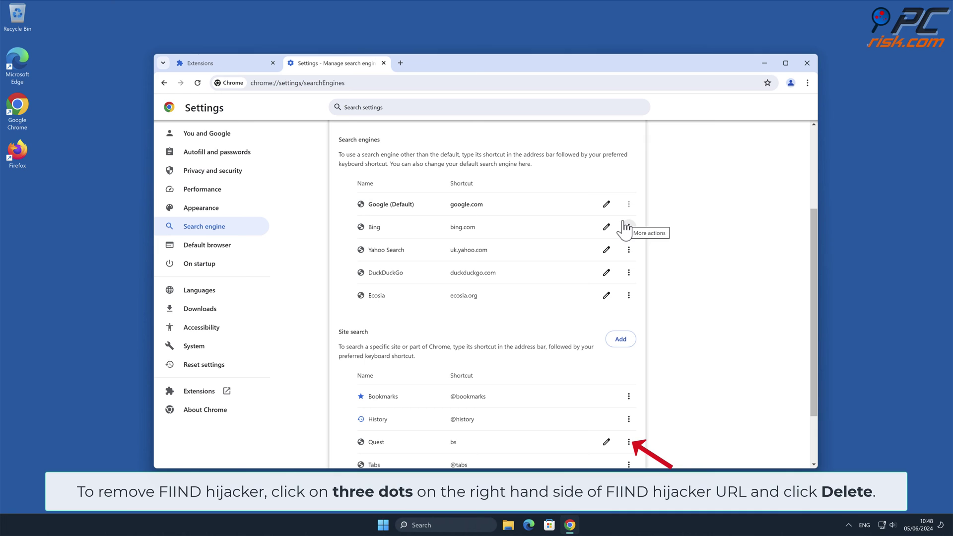
pyautogui.click(628, 442)
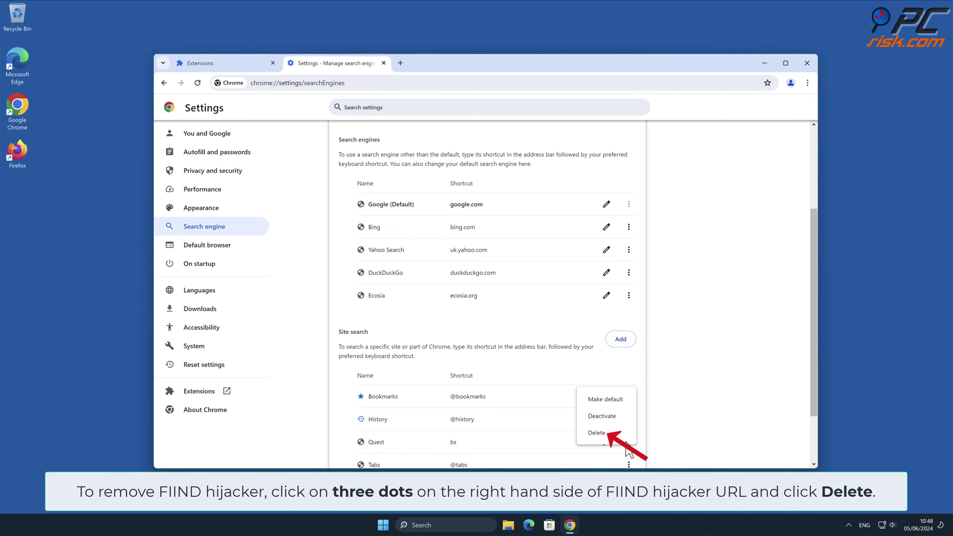
pyautogui.click(608, 433)
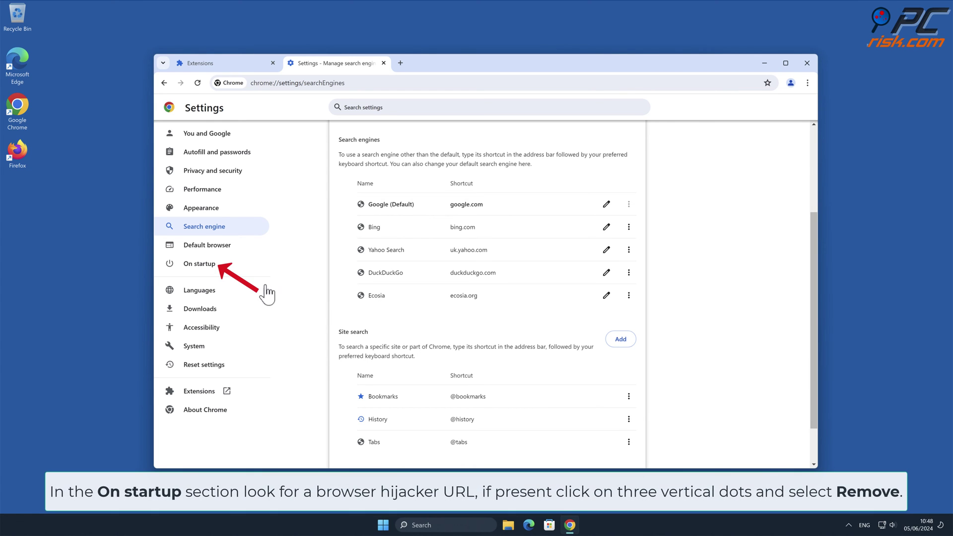
# - Remove the findflarex.com page from Chrome's On startup settings and close the browser
pyautogui.click(218, 272)
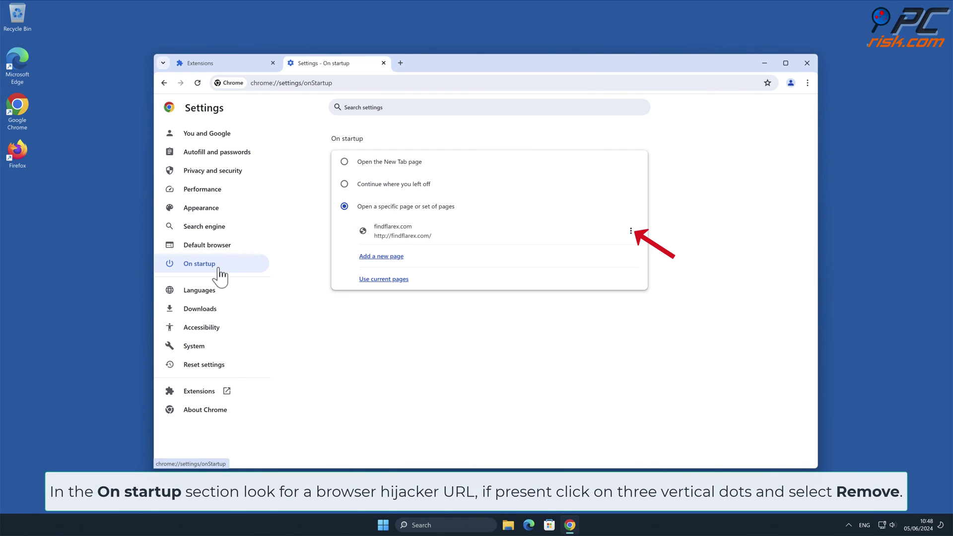
pyautogui.click(630, 232)
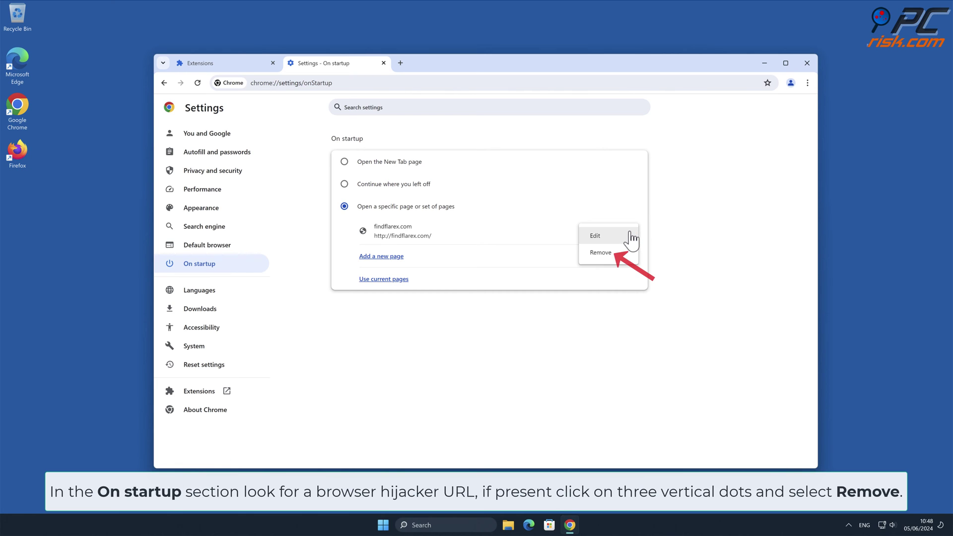
pyautogui.click(606, 252)
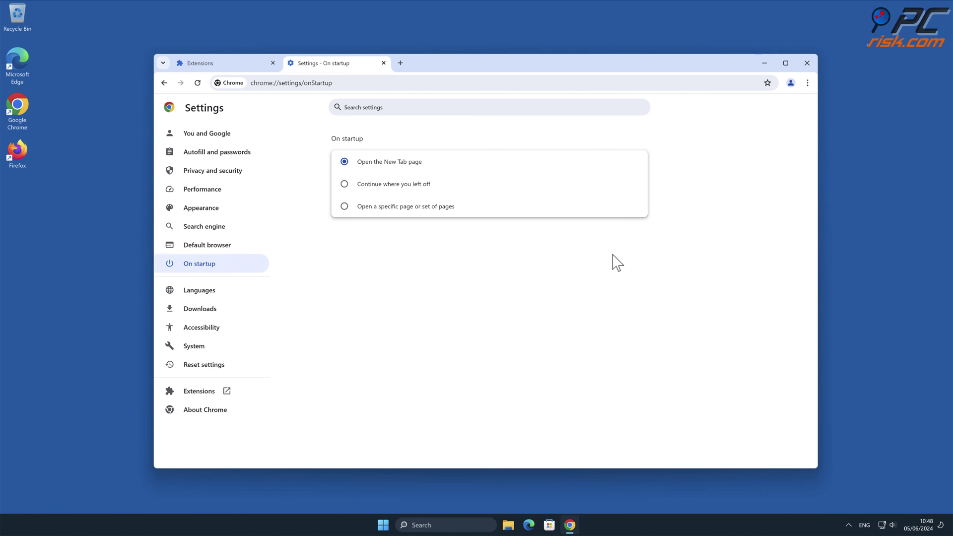
pyautogui.click(806, 63)
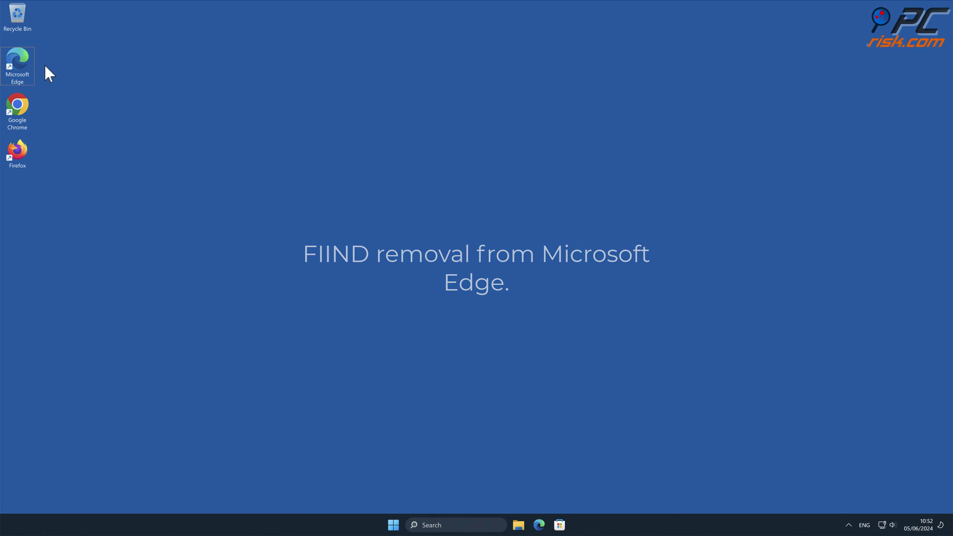
# - Open Microsoft Edge and remove the FIIND extension from its installed extensions
pyautogui.doubleClick(27, 64)
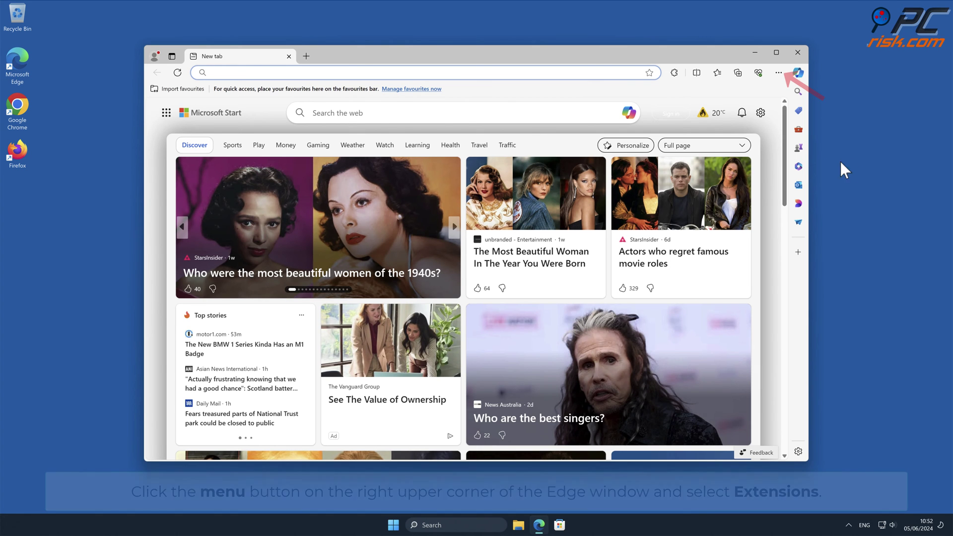
pyautogui.click(777, 73)
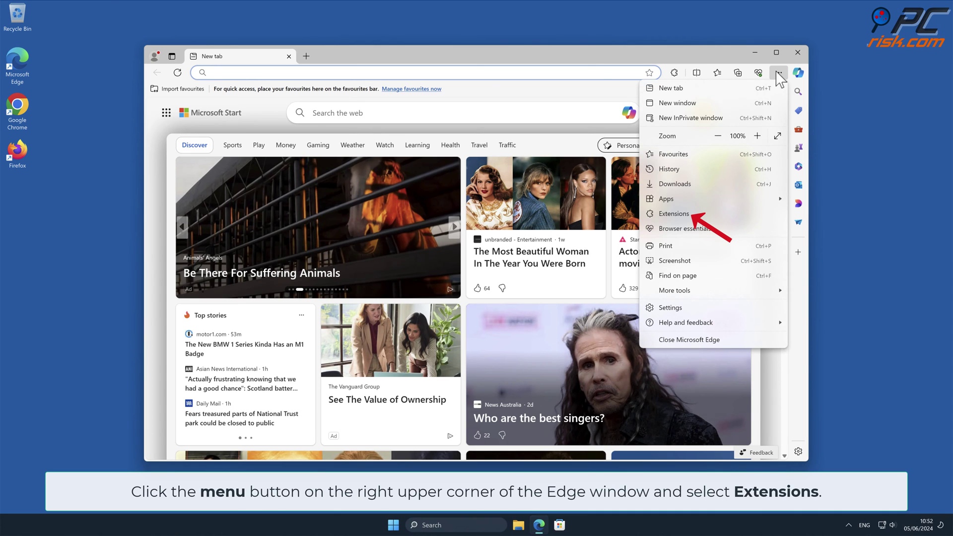
pyautogui.click(724, 215)
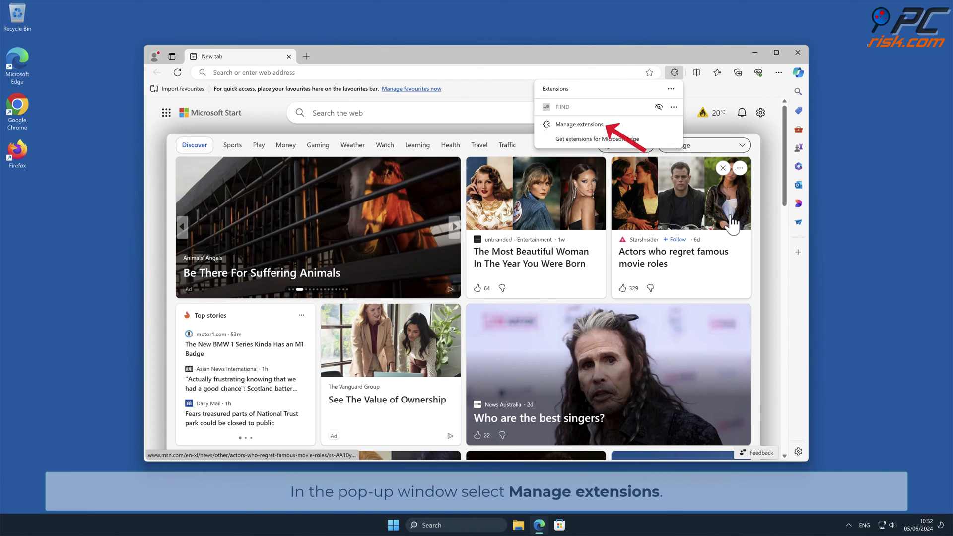
pyautogui.click(608, 127)
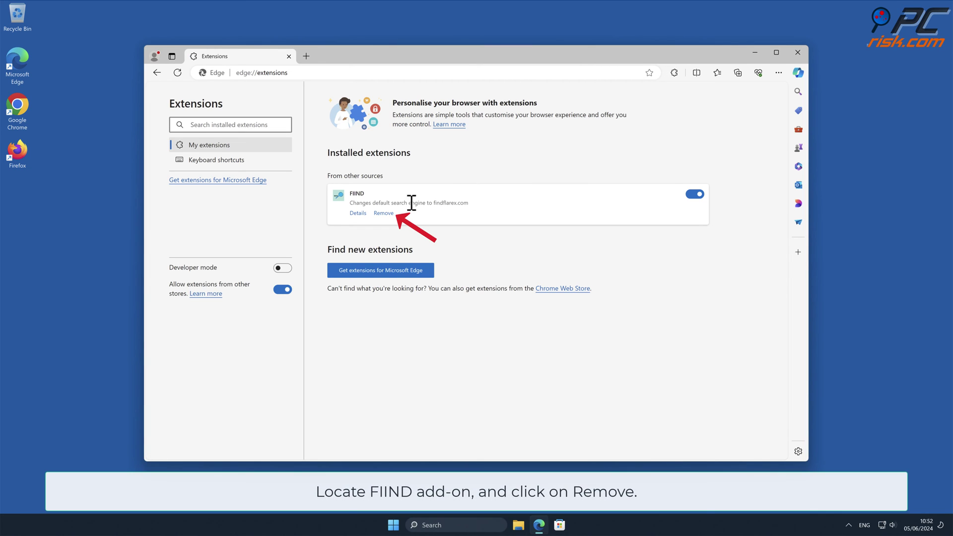
pyautogui.click(385, 215)
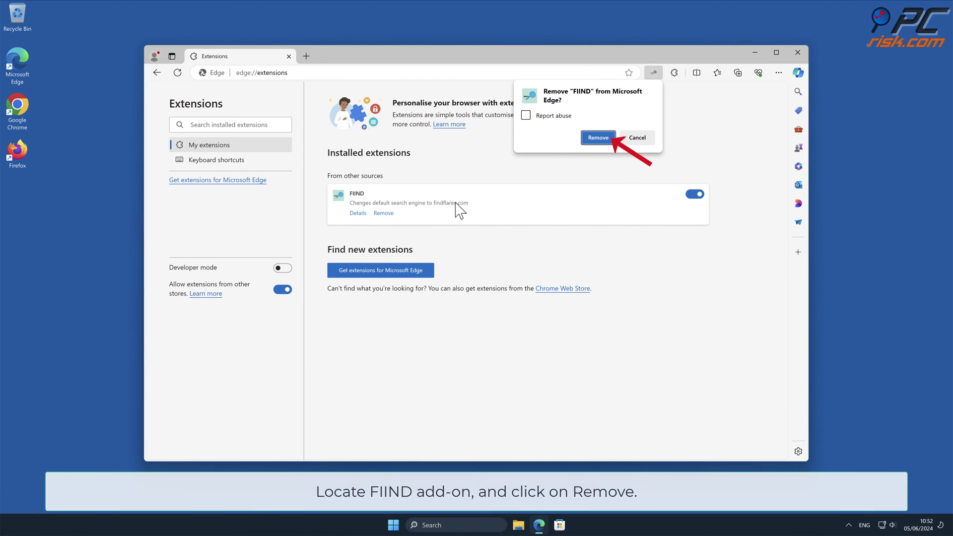
pyautogui.click(600, 139)
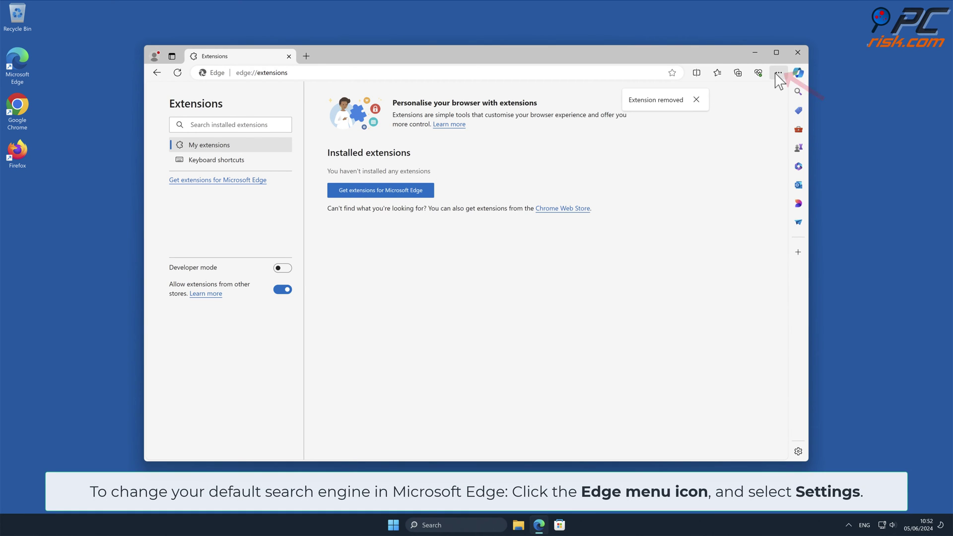
# - Make Bing the default address bar search engine in Edge's settings and remove the Quest search engine
pyautogui.click(778, 73)
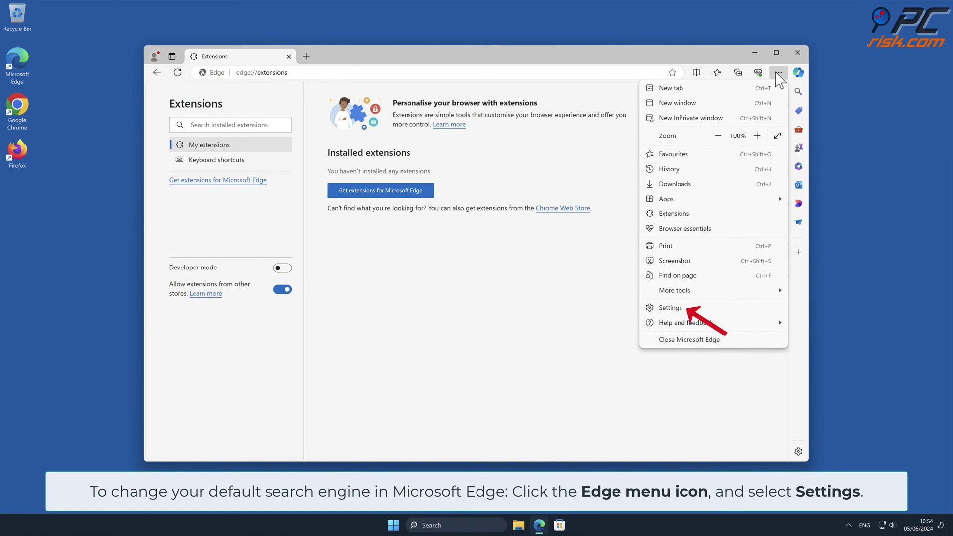
pyautogui.click(691, 308)
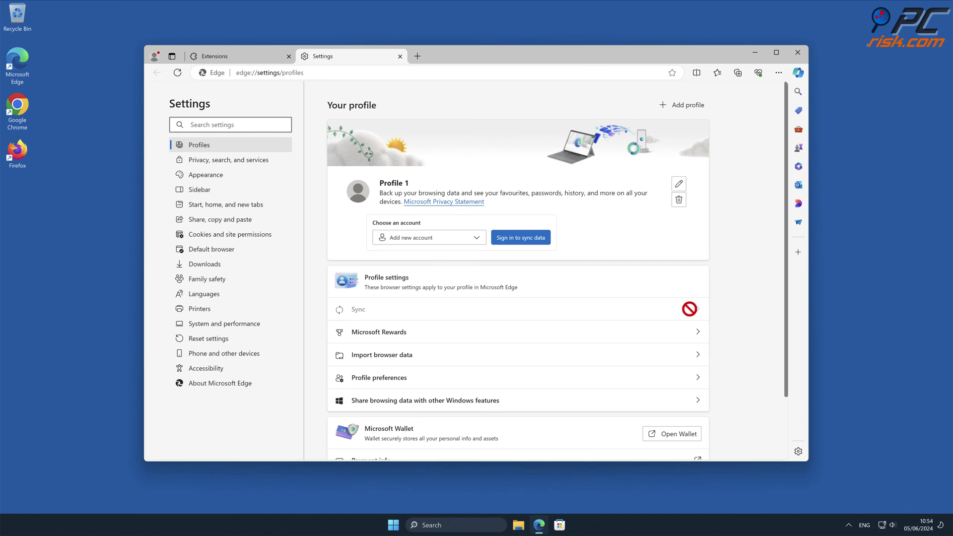
pyautogui.click(263, 161)
pyautogui.moveTo(785, 132); pyautogui.dragTo(791, 426)
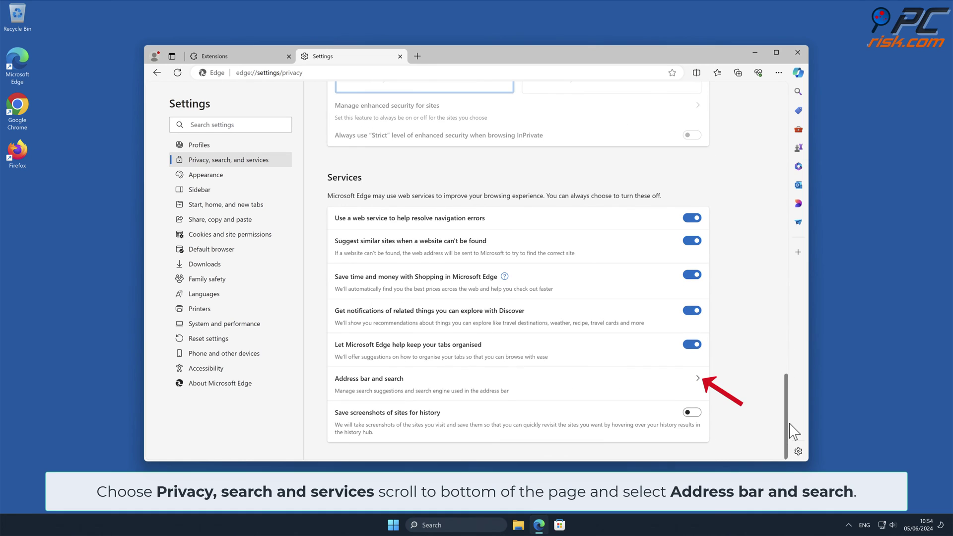
pyautogui.click(705, 387)
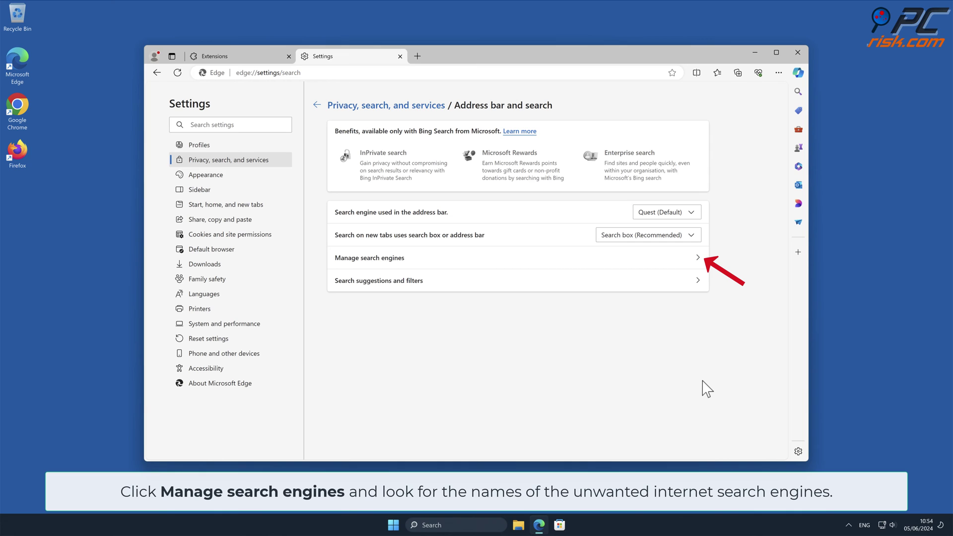
pyautogui.click(696, 263)
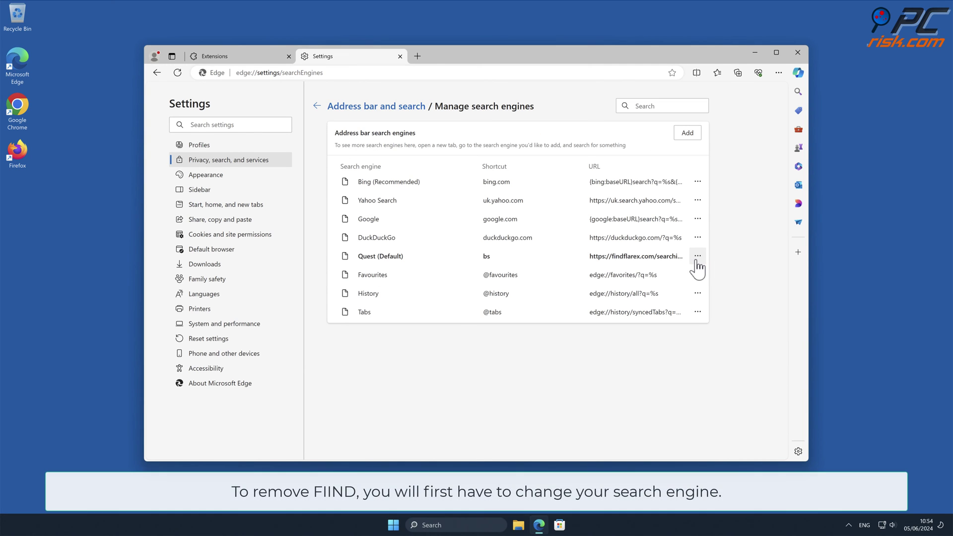
pyautogui.click(697, 258)
pyautogui.click(772, 257)
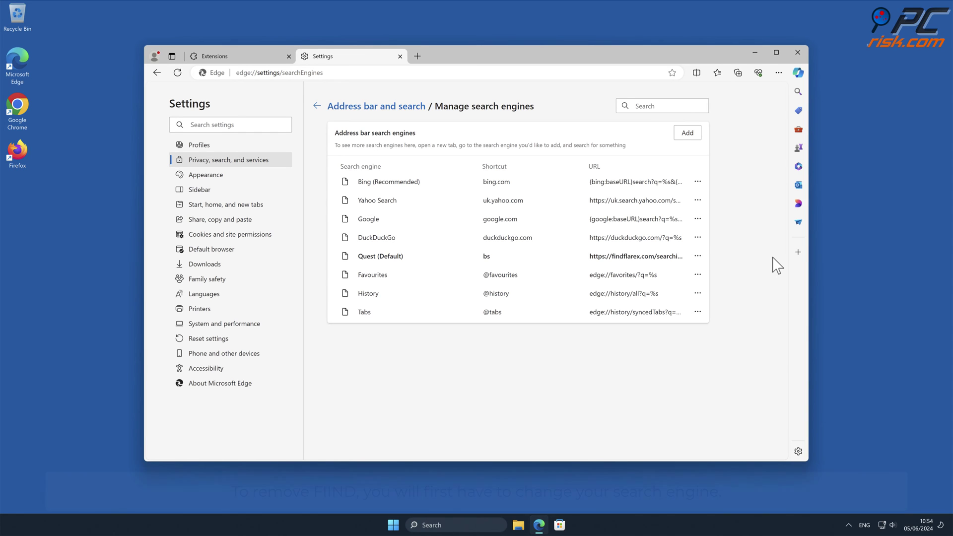
pyautogui.click(706, 183)
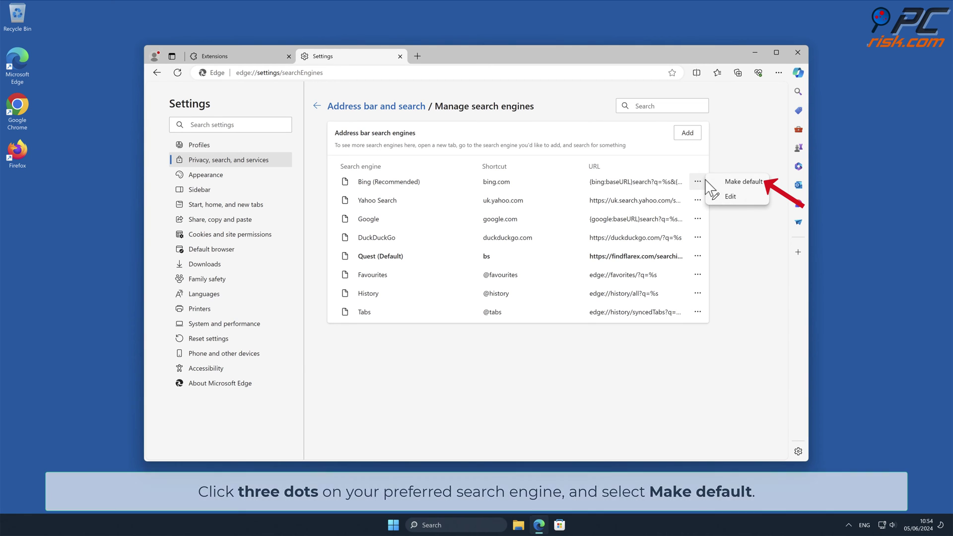
pyautogui.click(744, 182)
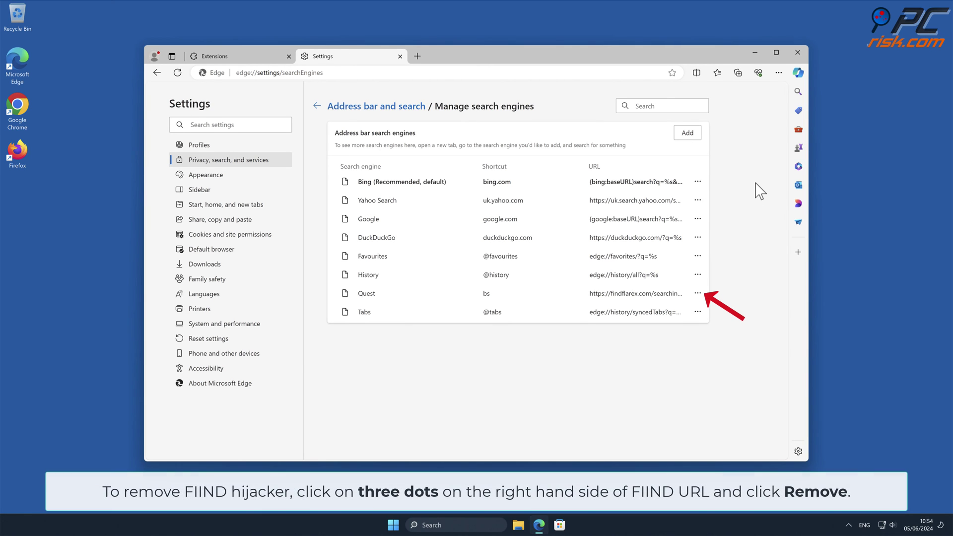
pyautogui.click(698, 293)
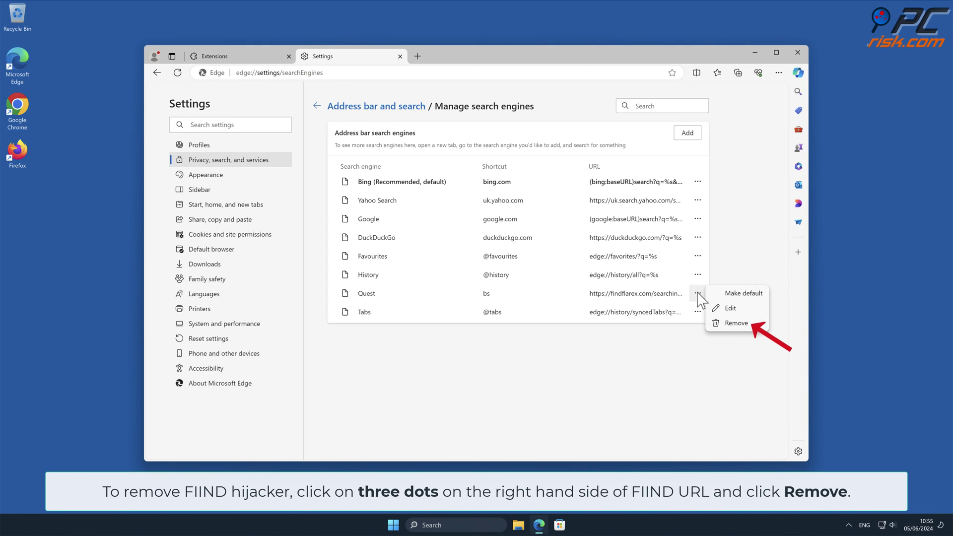
pyautogui.click(737, 323)
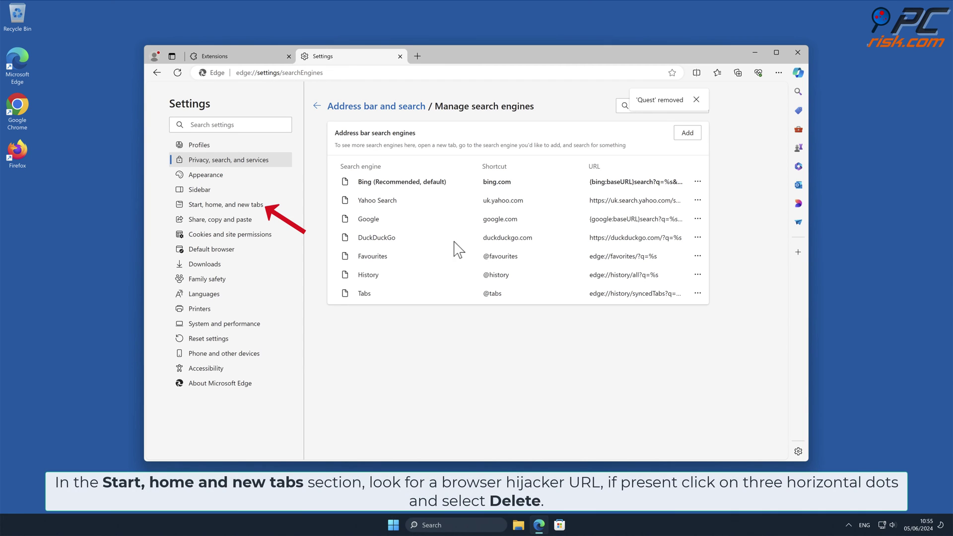
# - Delete the findflarex.com page from Edge's startup pages and close the browser
pyautogui.click(275, 204)
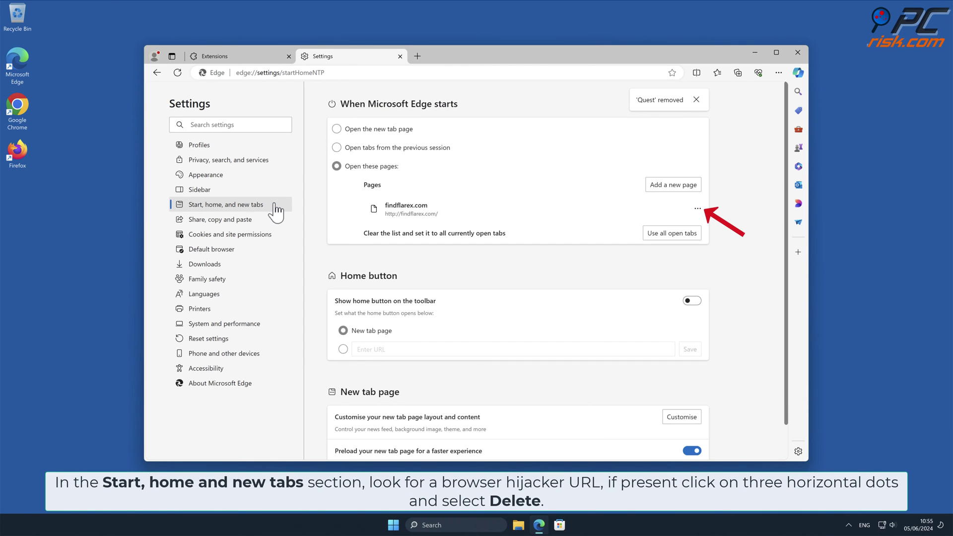
pyautogui.click(698, 209)
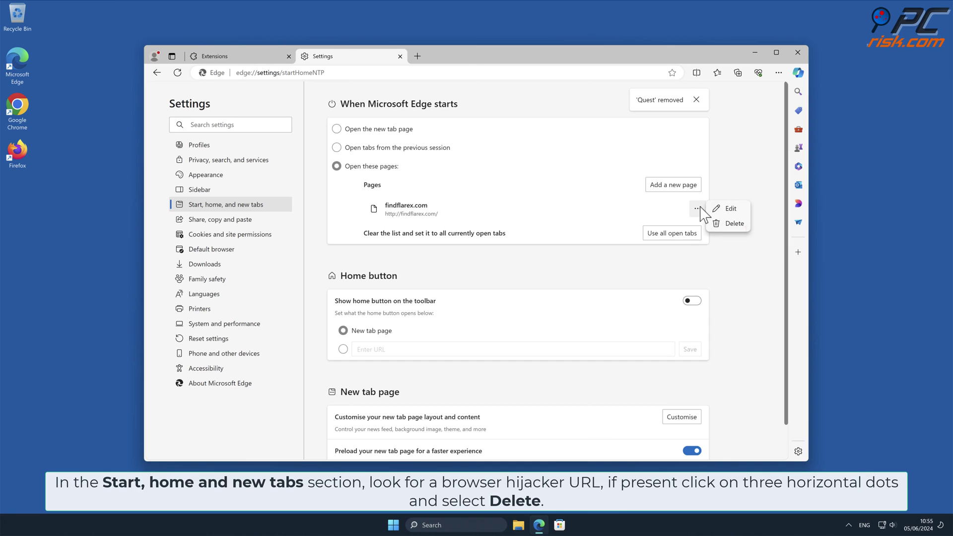
pyautogui.click(731, 223)
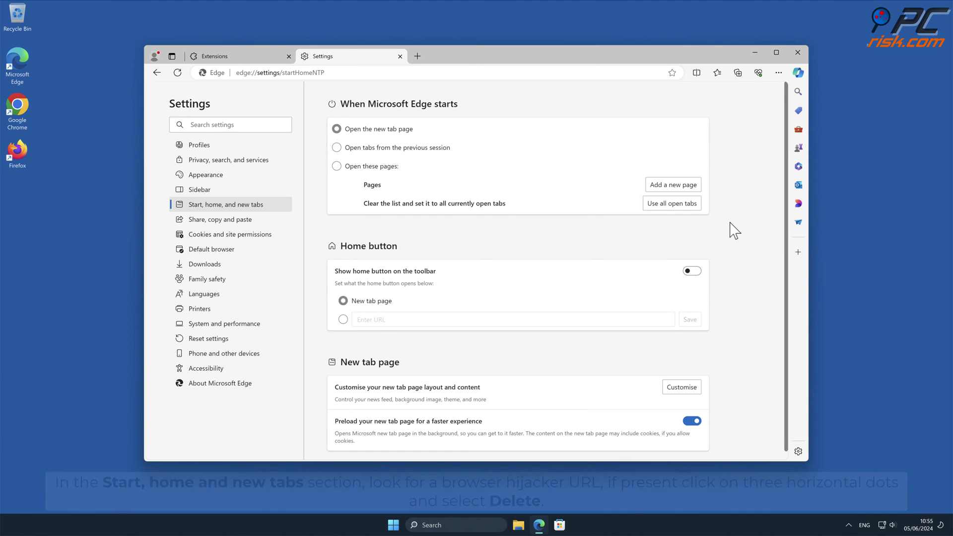
pyautogui.click(798, 52)
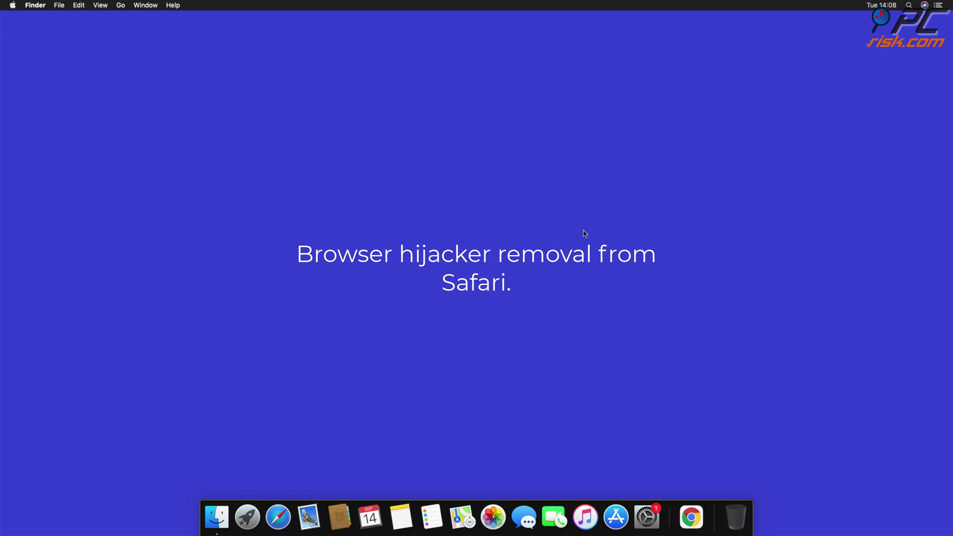
# - Open Safari and uninstall its Top Results extension by moving the Top Results application to the Trash in Finder
pyautogui.click(279, 516)
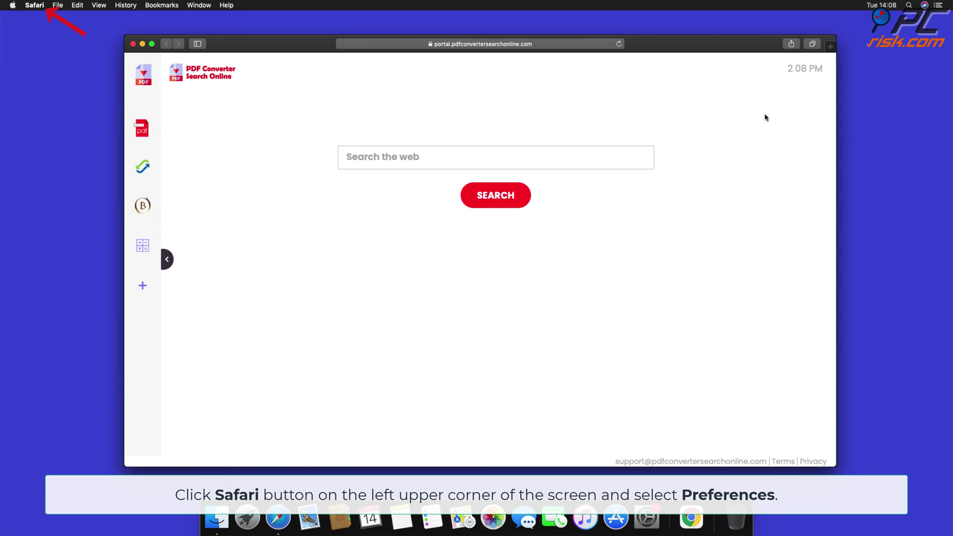
pyautogui.click(35, 5)
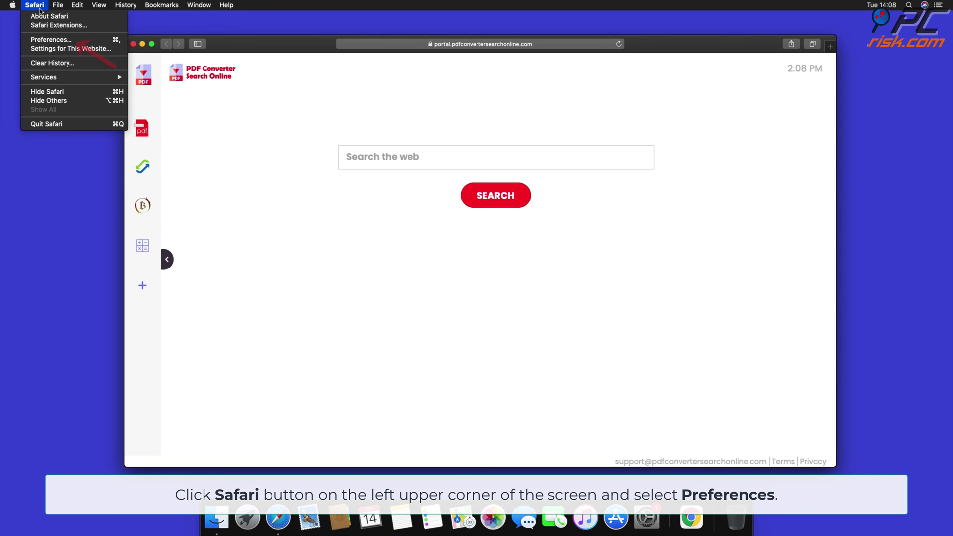
pyautogui.click(52, 40)
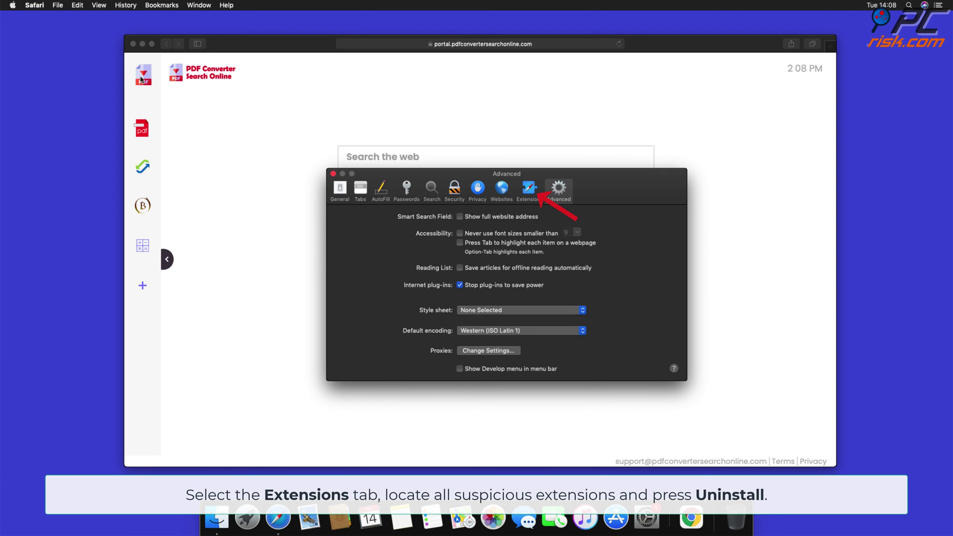
pyautogui.click(527, 196)
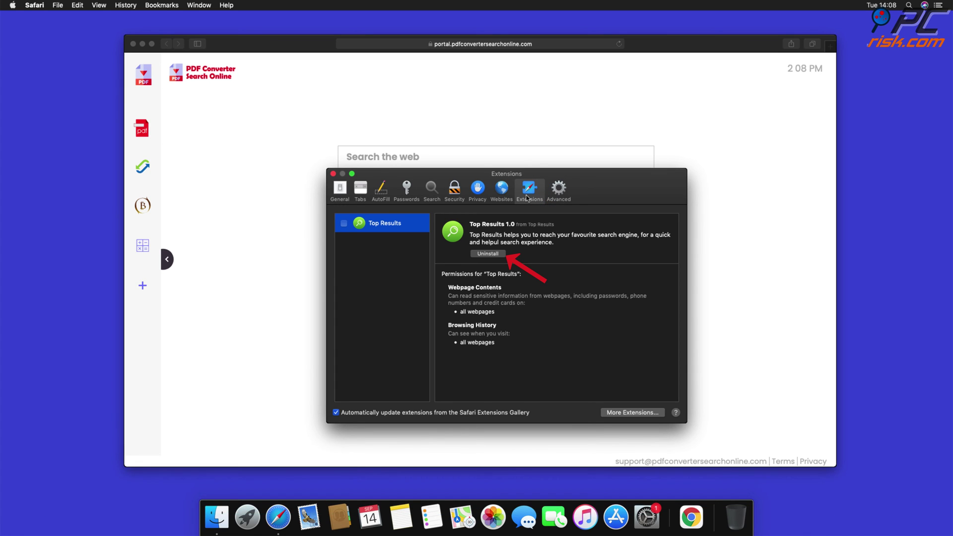
pyautogui.click(487, 254)
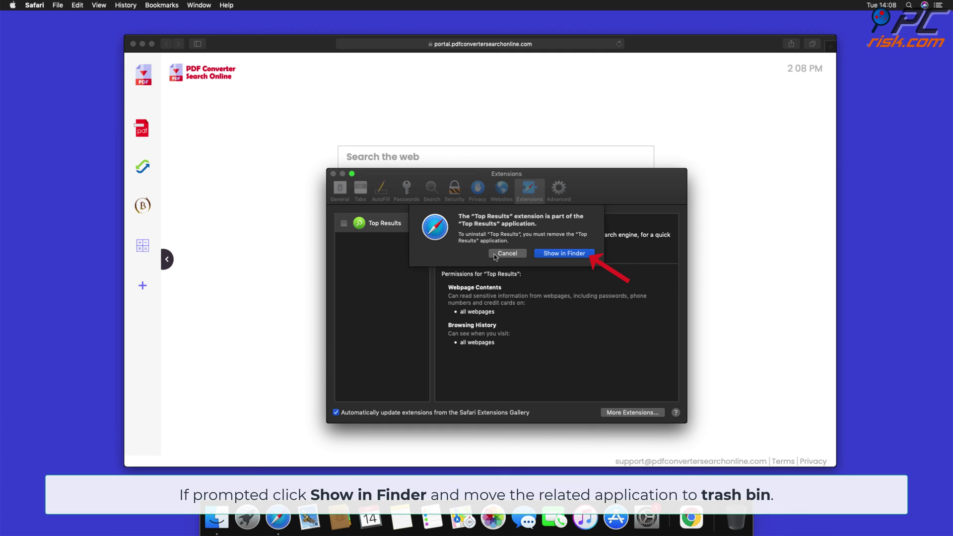
pyautogui.click(560, 253)
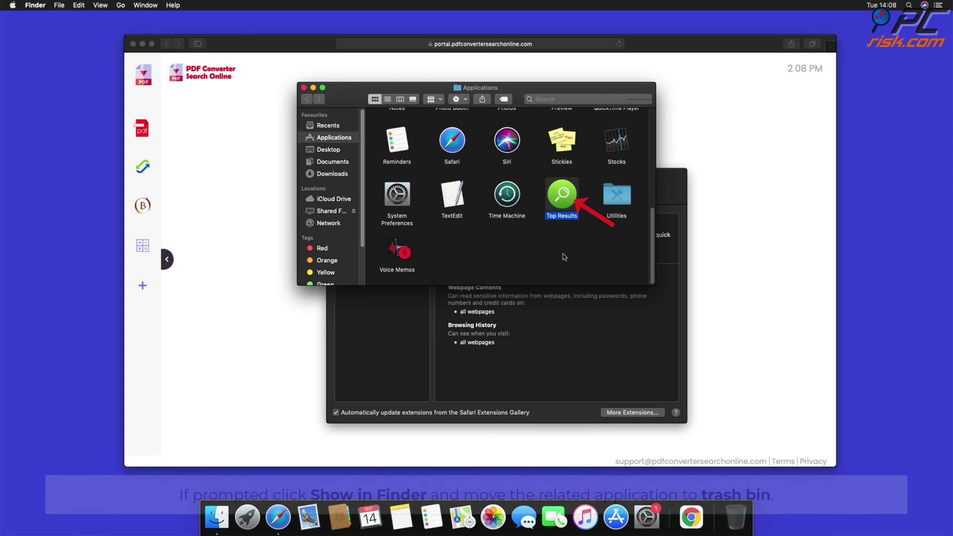
pyautogui.moveTo(560, 194); pyautogui.dragTo(739, 520)
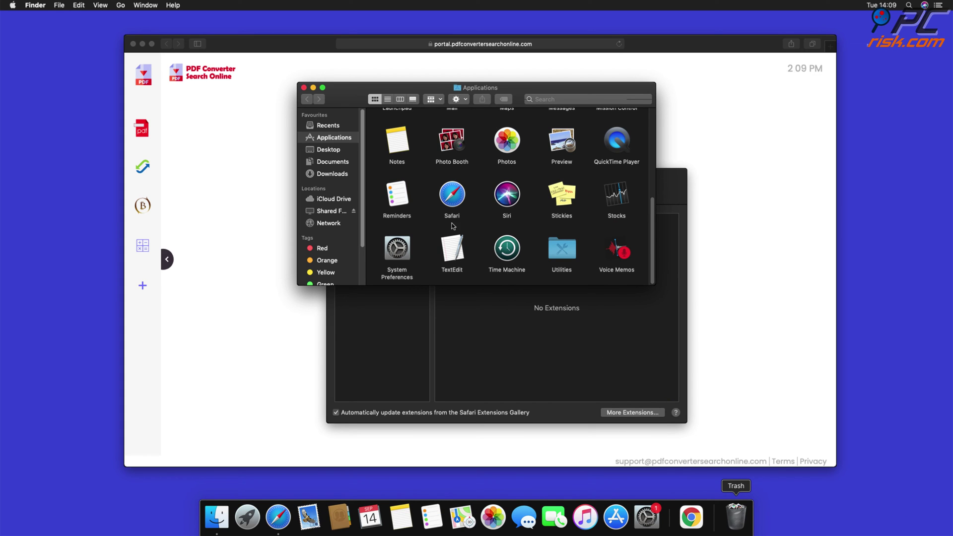
pyautogui.click(304, 88)
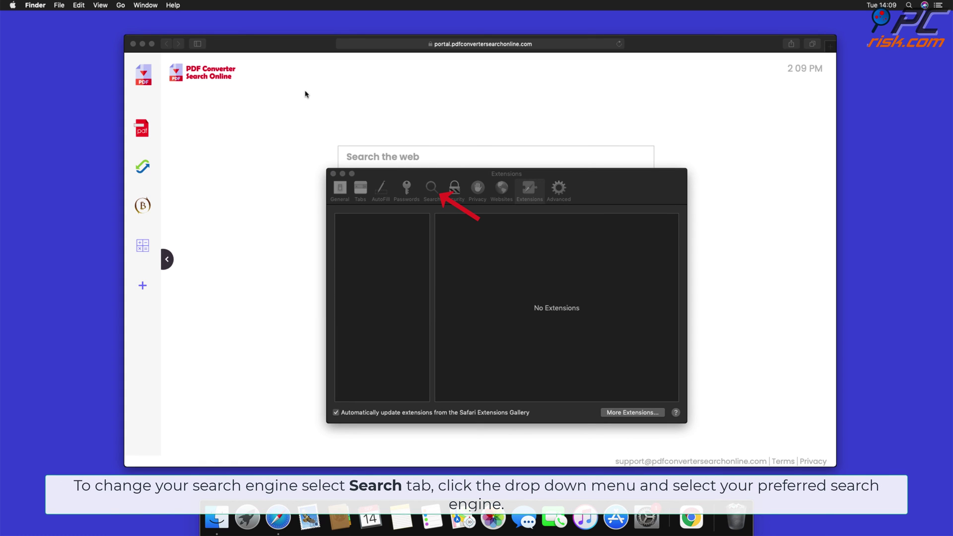
# - Set Safari's search engine to Google in its preferences
pyautogui.click(431, 192)
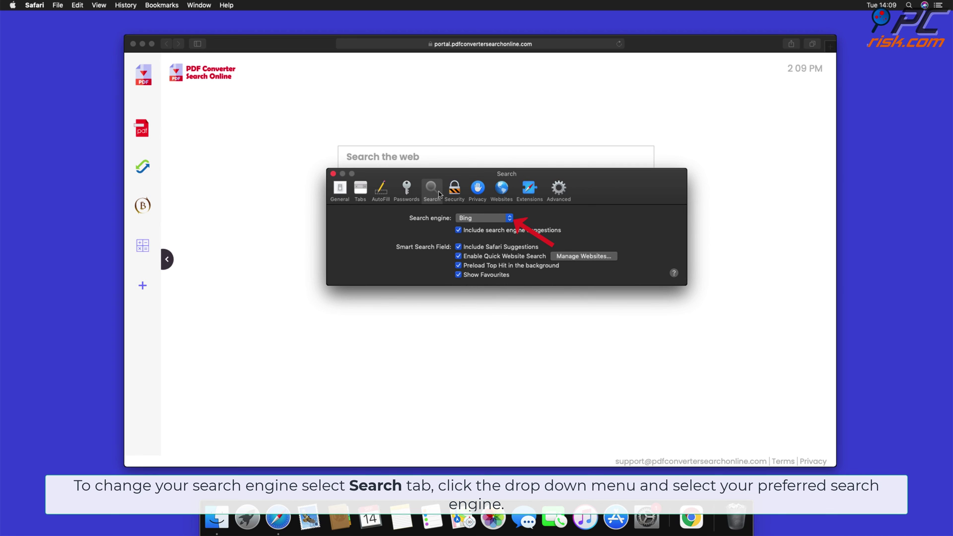
pyautogui.click(509, 219)
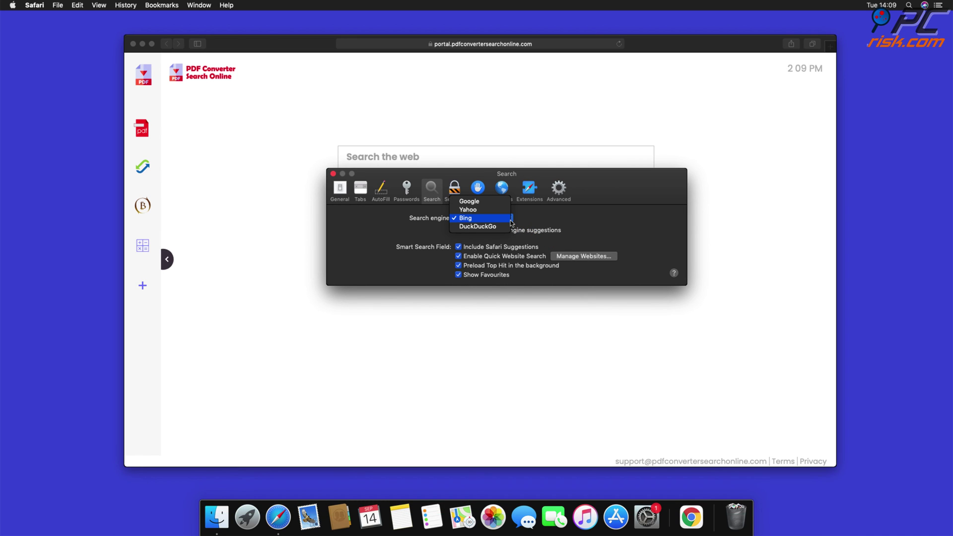
pyautogui.click(477, 203)
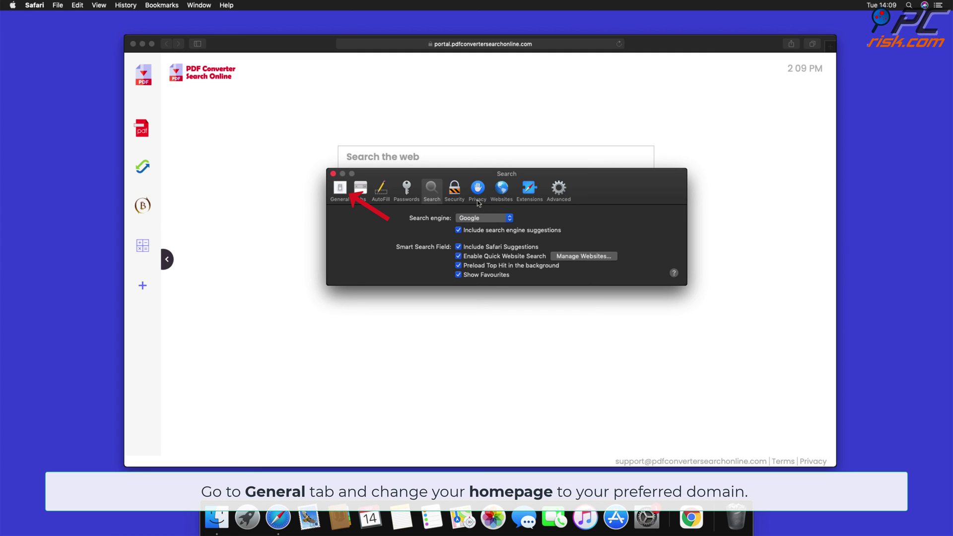
pyautogui.click(340, 189)
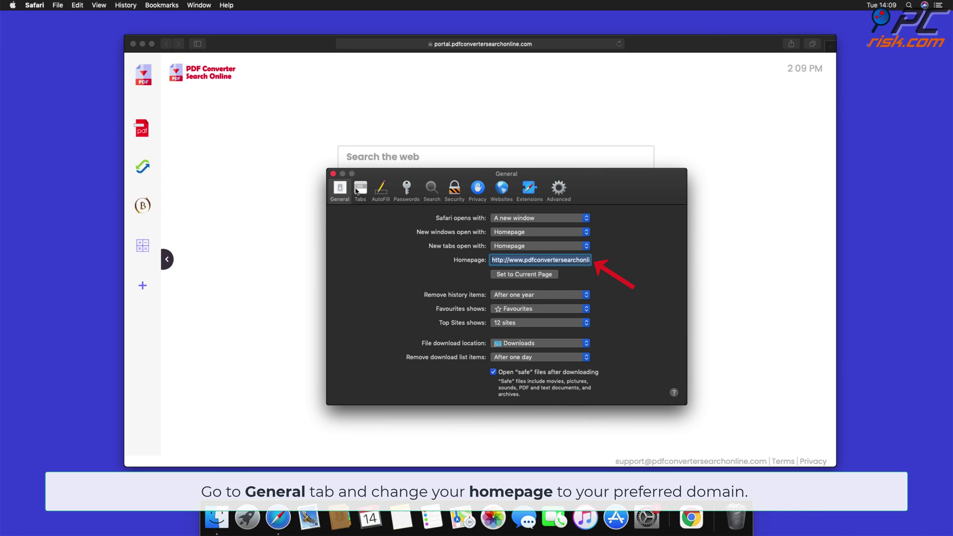
pyautogui.click(504, 261)
pyautogui.moveTo(513, 261); pyautogui.dragTo(656, 276)
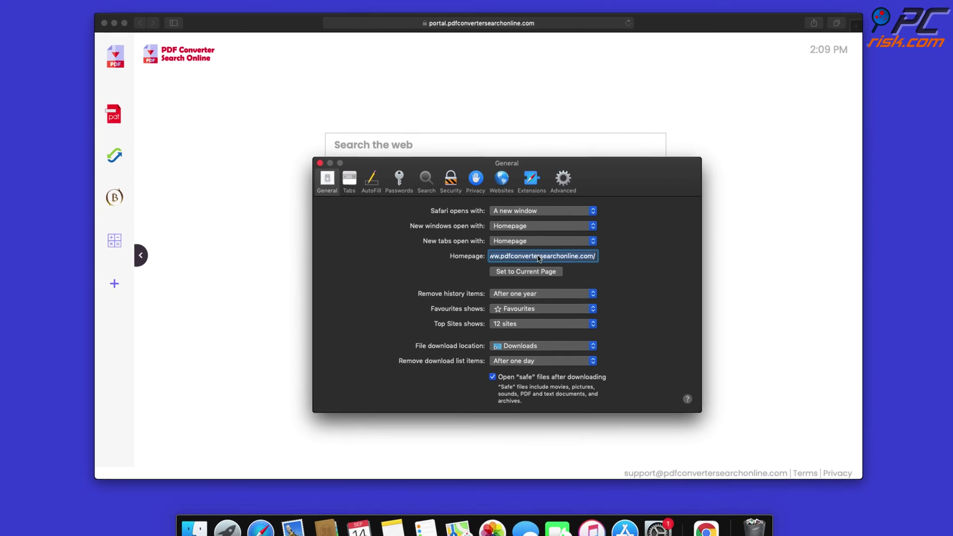
pyautogui.press('BackSpace')
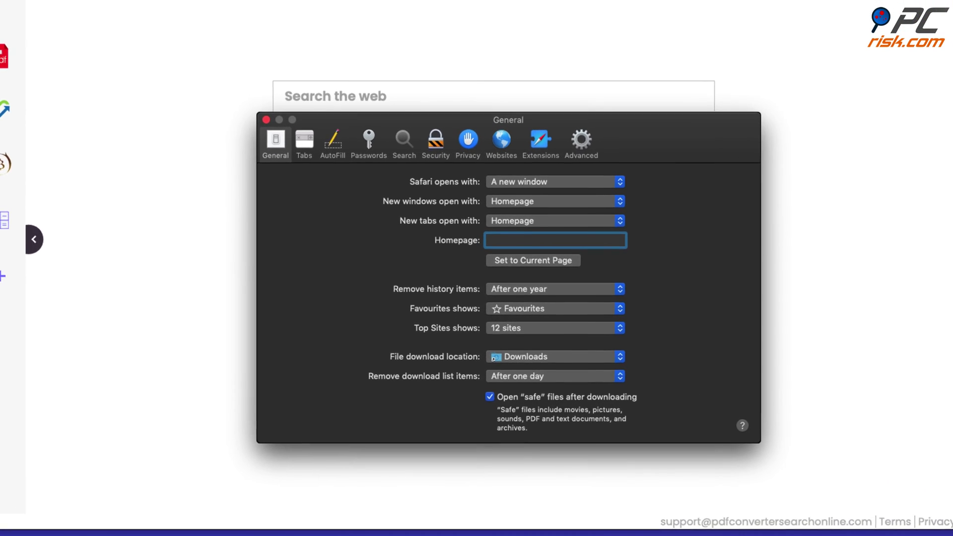
pyautogui.write('www.google.com')
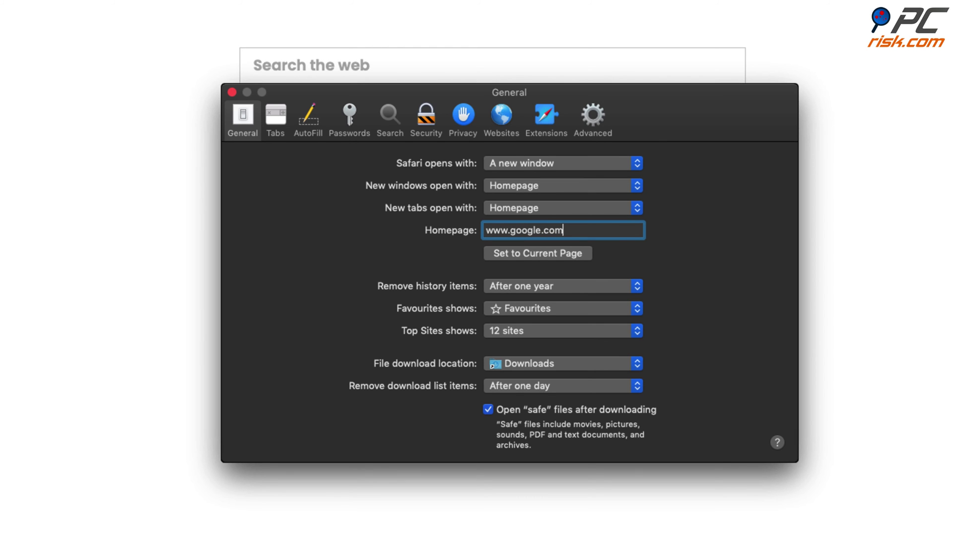
pyautogui.press('Return')
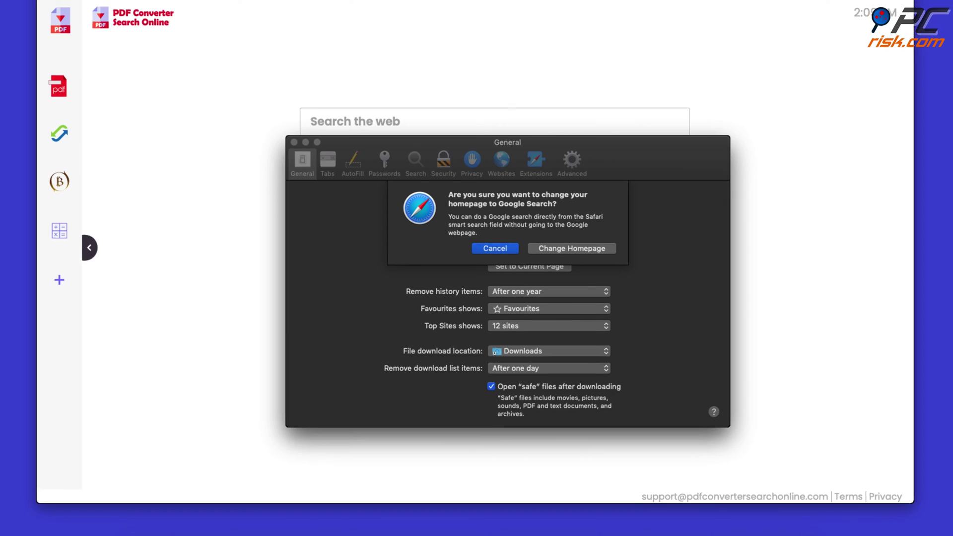
pyautogui.click(594, 248)
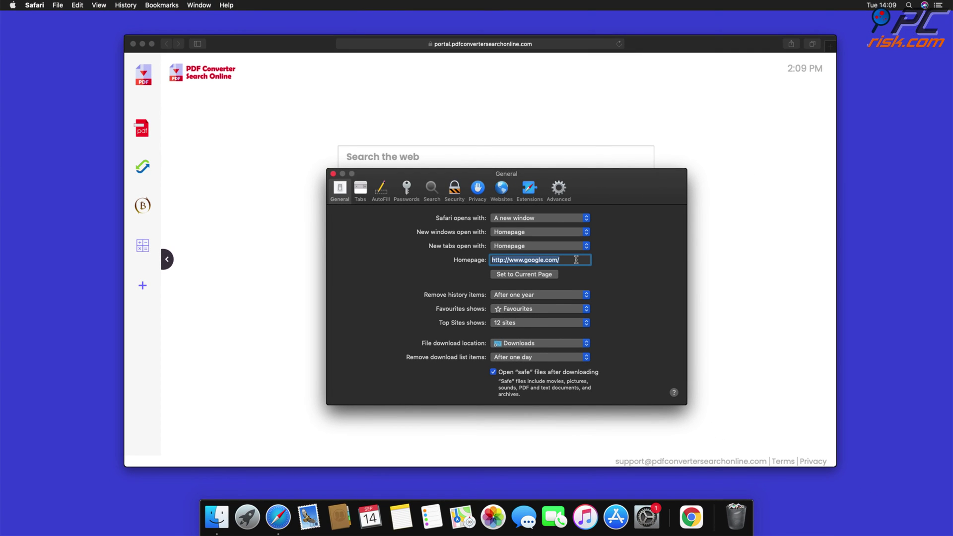
pyautogui.click(334, 173)
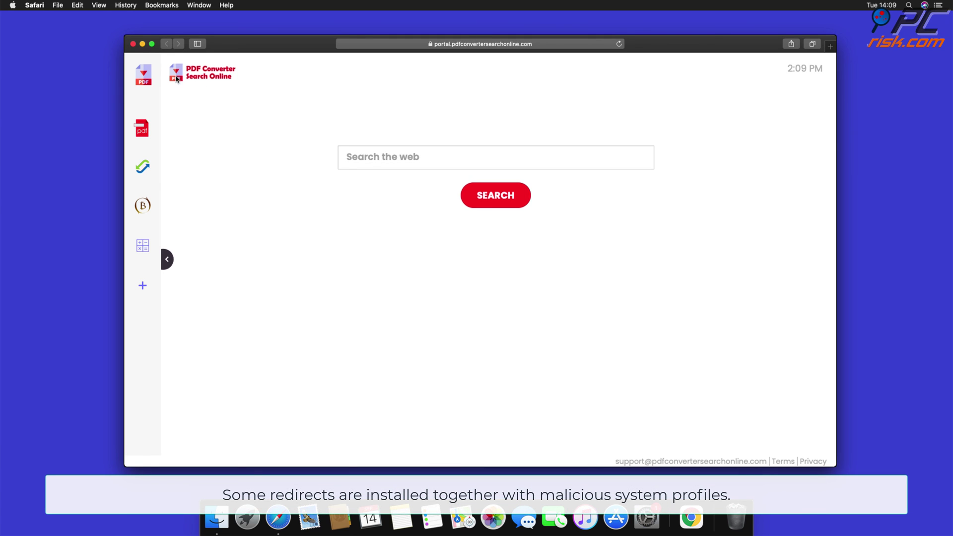
pyautogui.click(133, 44)
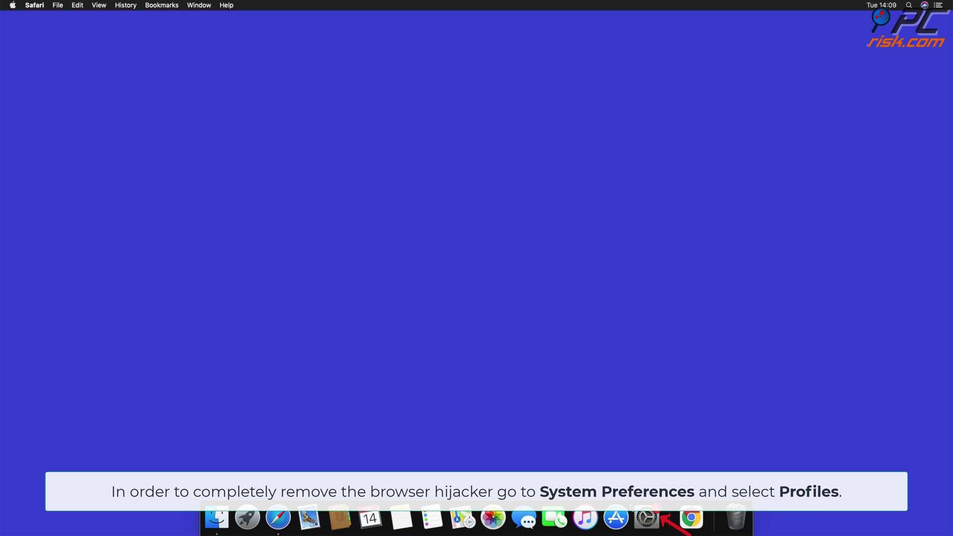
# - Open the Profiles settings in System Preferences and remove both the user and the device TEST PROFILE
pyautogui.click(645, 518)
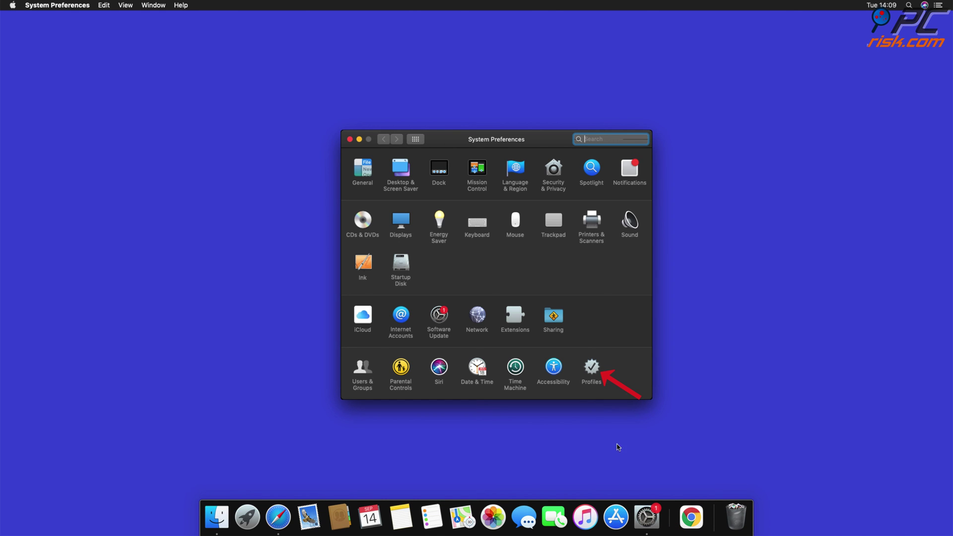
pyautogui.click(589, 377)
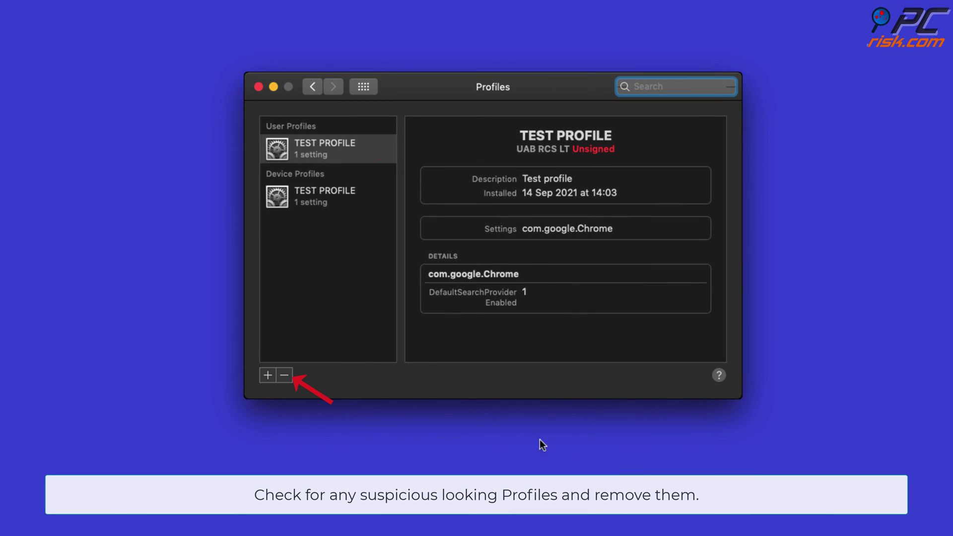
pyautogui.click(285, 375)
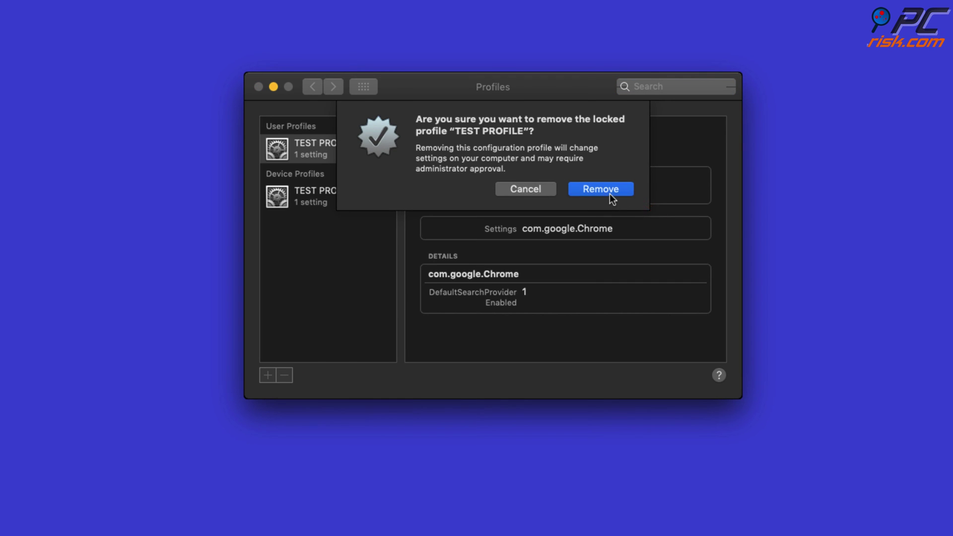
pyautogui.click(609, 194)
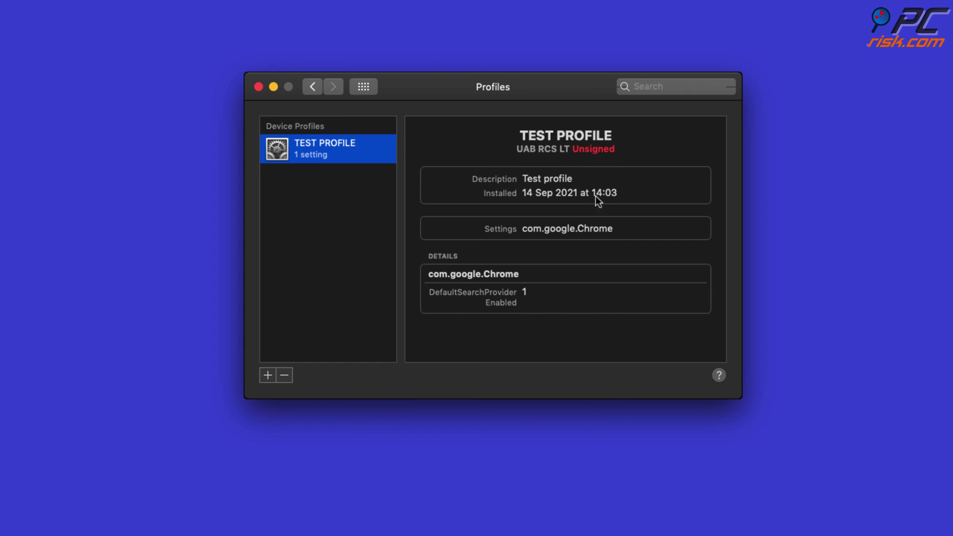
pyautogui.click(290, 375)
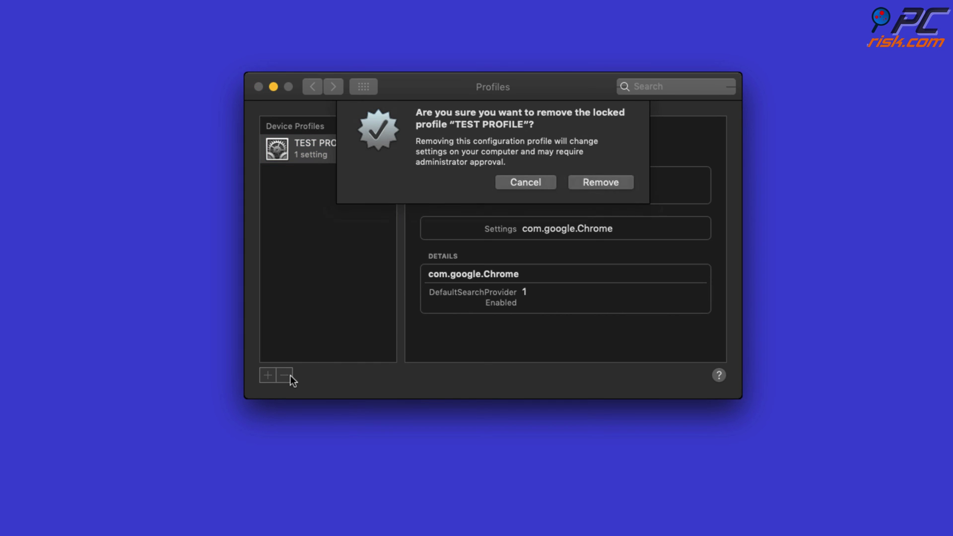
pyautogui.click(595, 190)
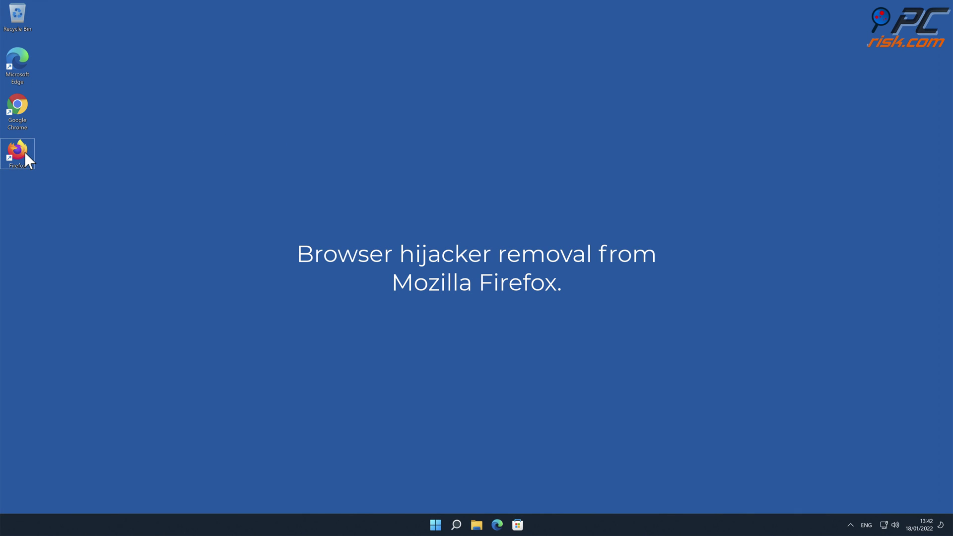
# - Open Firefox and remove its Safe Browsing extension, confirming the removal without reporting it to Mozilla
pyautogui.doubleClick(25, 153)
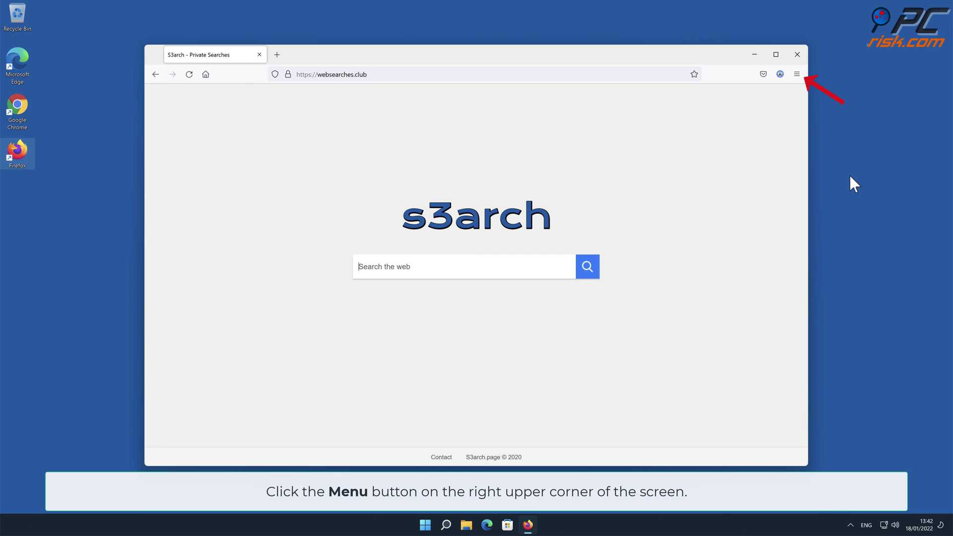
pyautogui.click(796, 74)
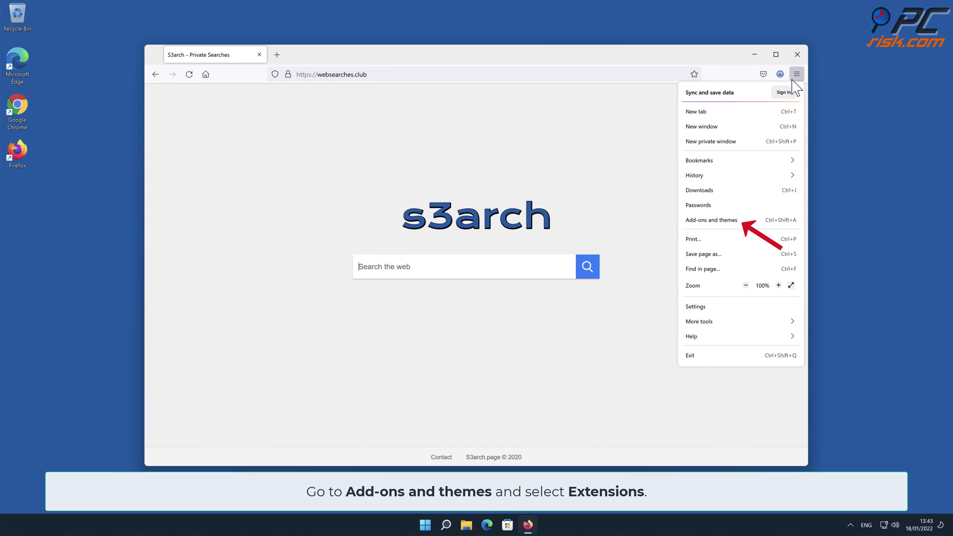
pyautogui.click(747, 221)
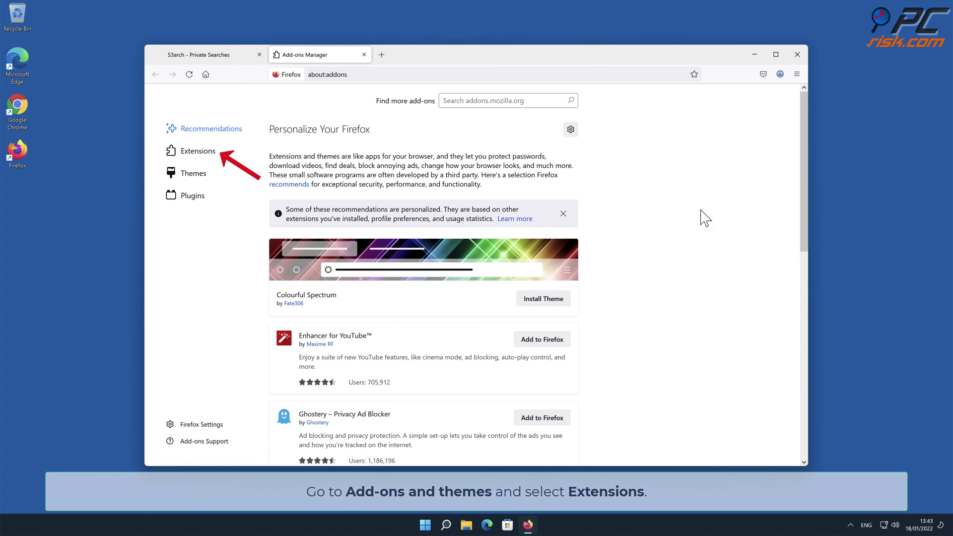
pyautogui.click(215, 158)
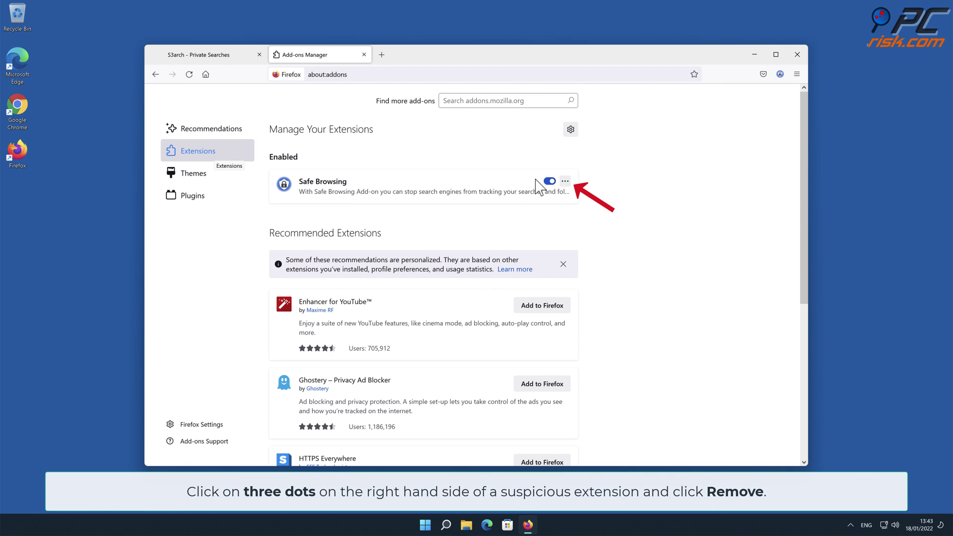
pyautogui.click(565, 181)
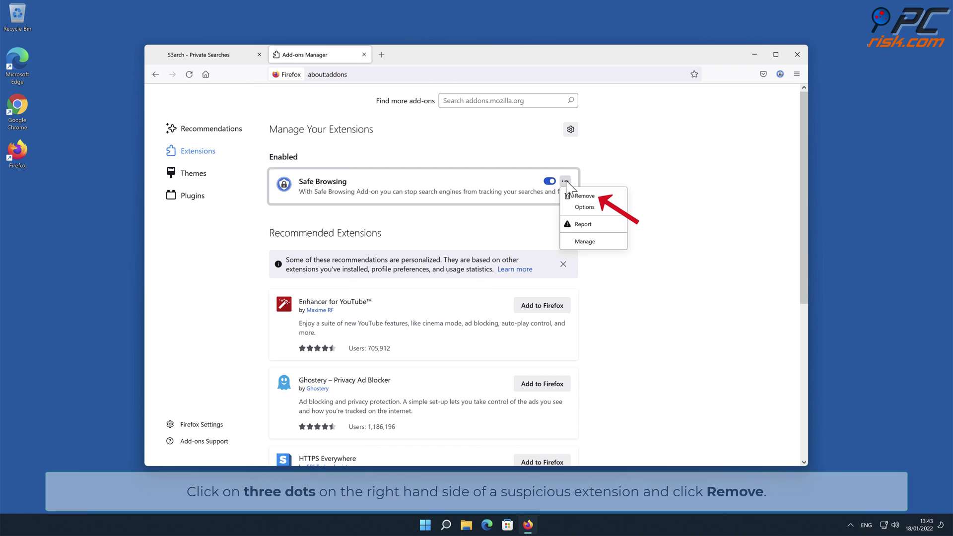
pyautogui.click(579, 195)
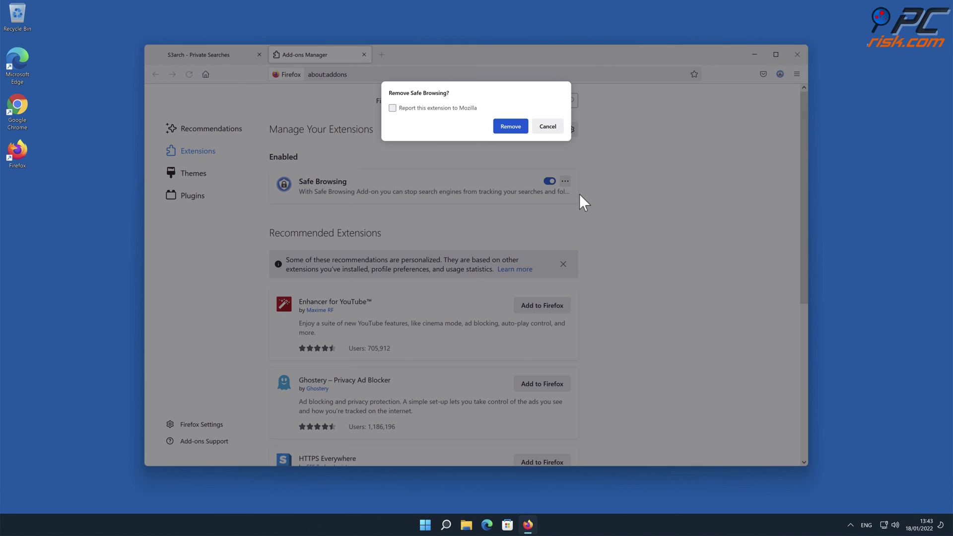
pyautogui.click(514, 128)
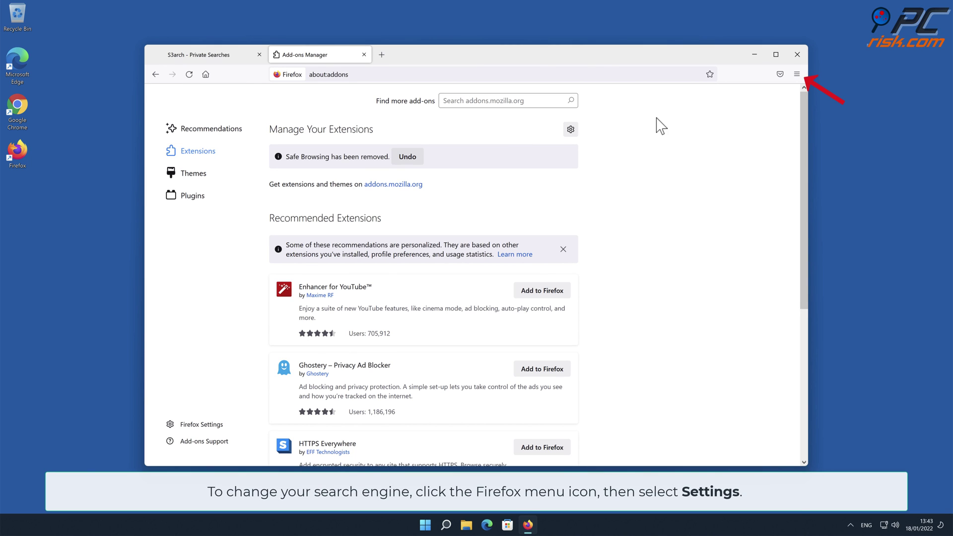
# - Set Firefox's default search engine to Google in its search settings
pyautogui.click(797, 74)
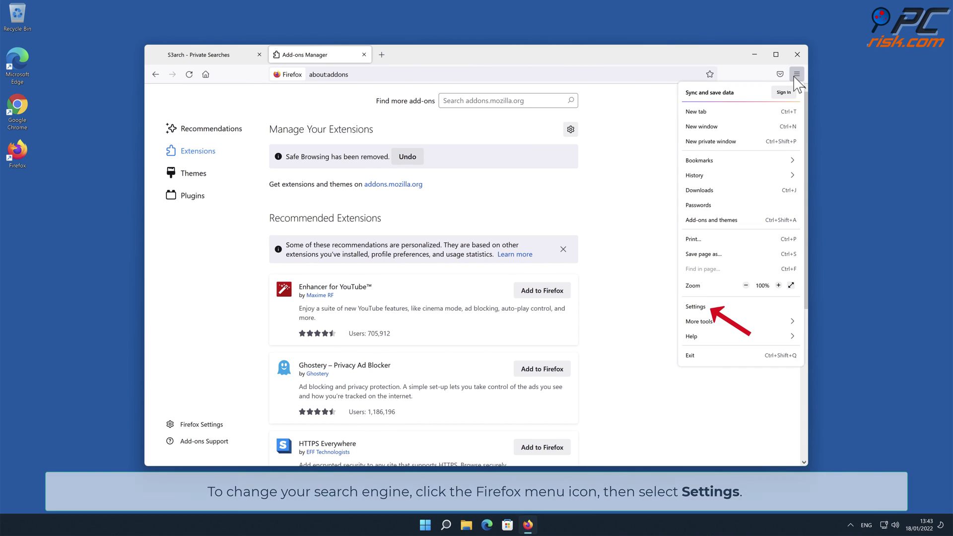
pyautogui.click(706, 307)
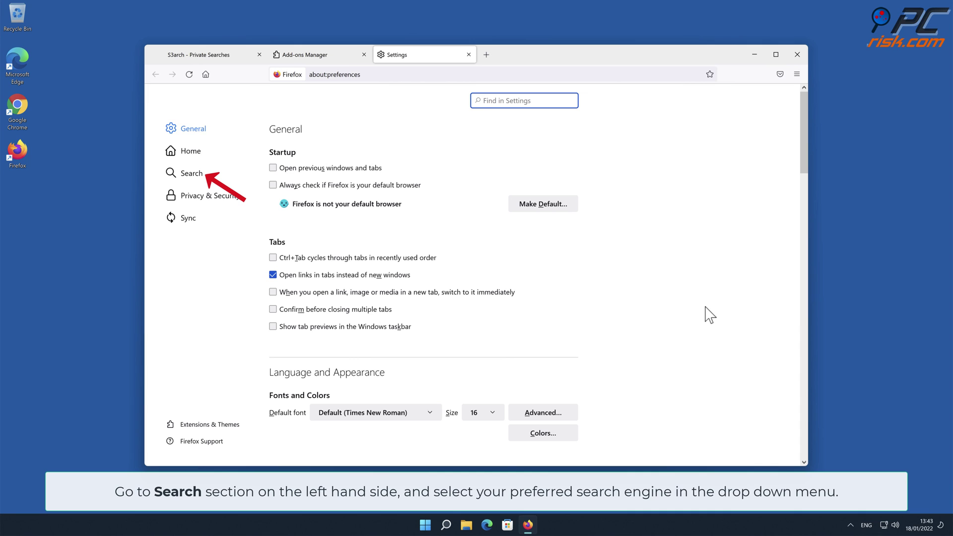
pyautogui.click(192, 178)
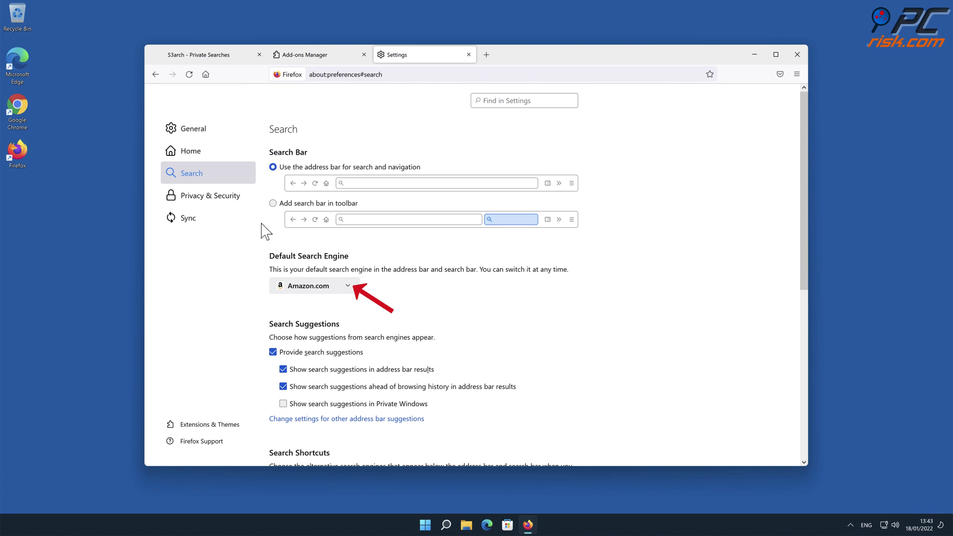
pyautogui.click(342, 283)
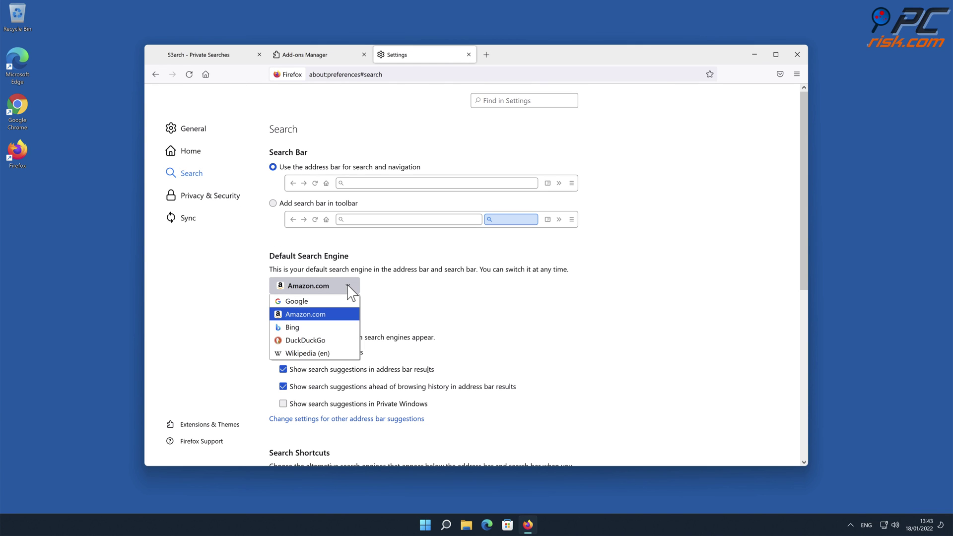
pyautogui.click(323, 303)
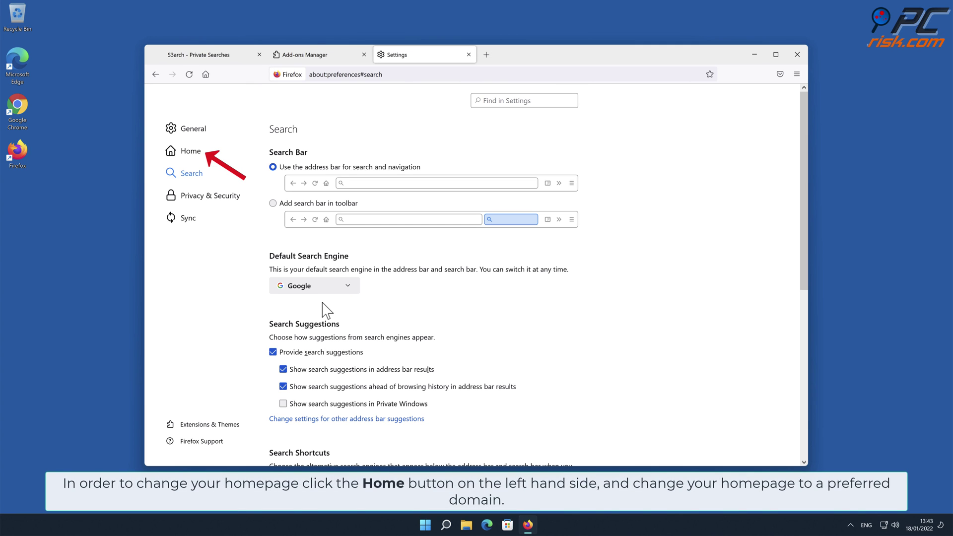
# - Open Firefox's Home settings, which hold the address for the homepage and new windows
pyautogui.click(191, 154)
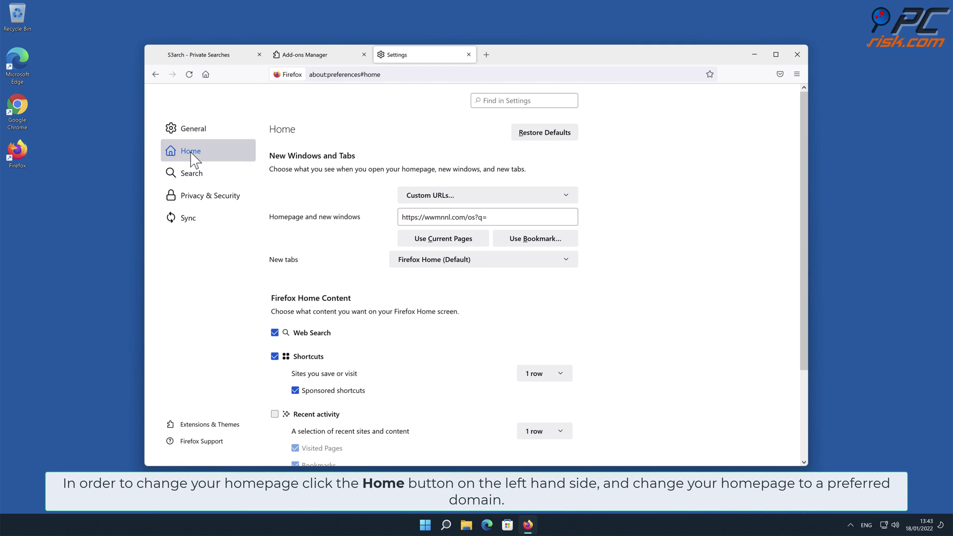